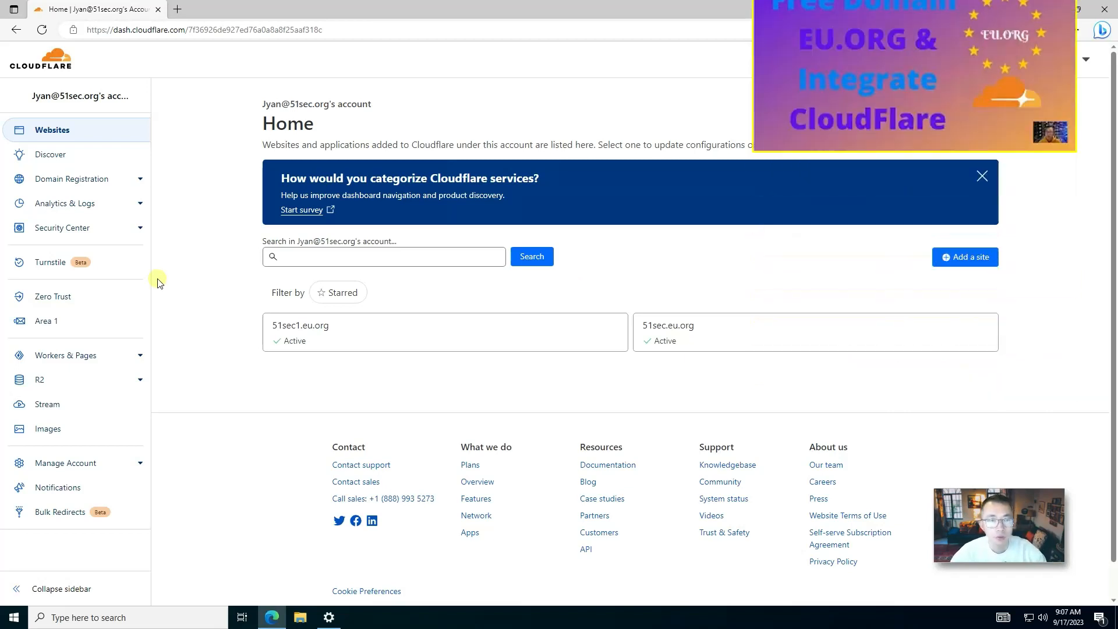
- Open the account's Zero Trust dashboard from the Cloudflare sidebar
{"action": "left_click", "coordinate": [82, 303]}
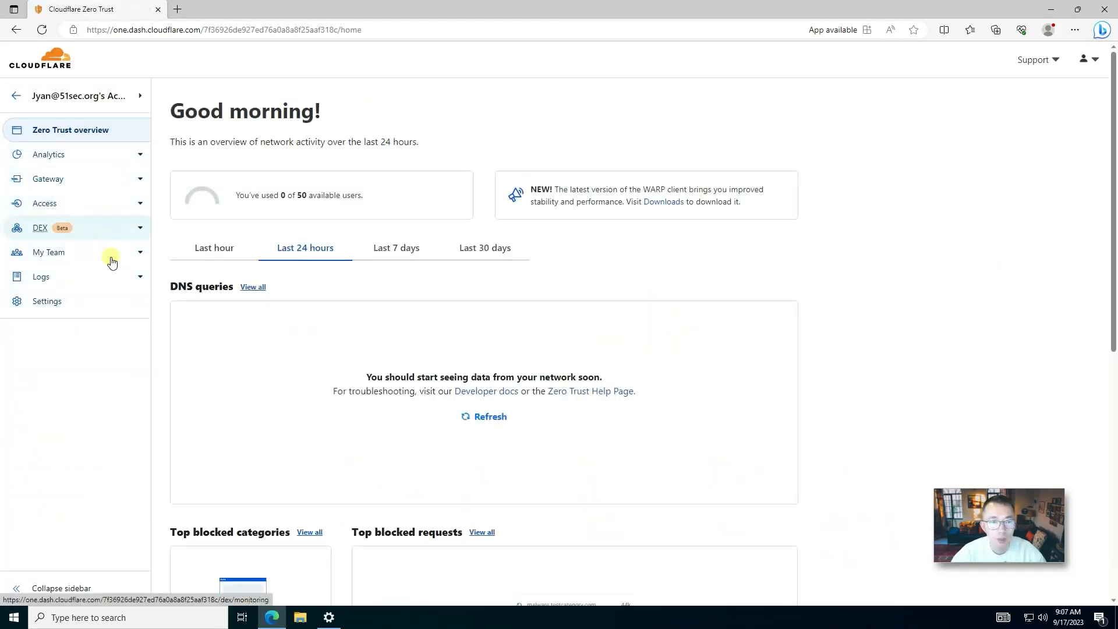
- Go to Access > Tunnels and start adding a new tunnel
{"action": "left_click", "coordinate": [125, 208]}
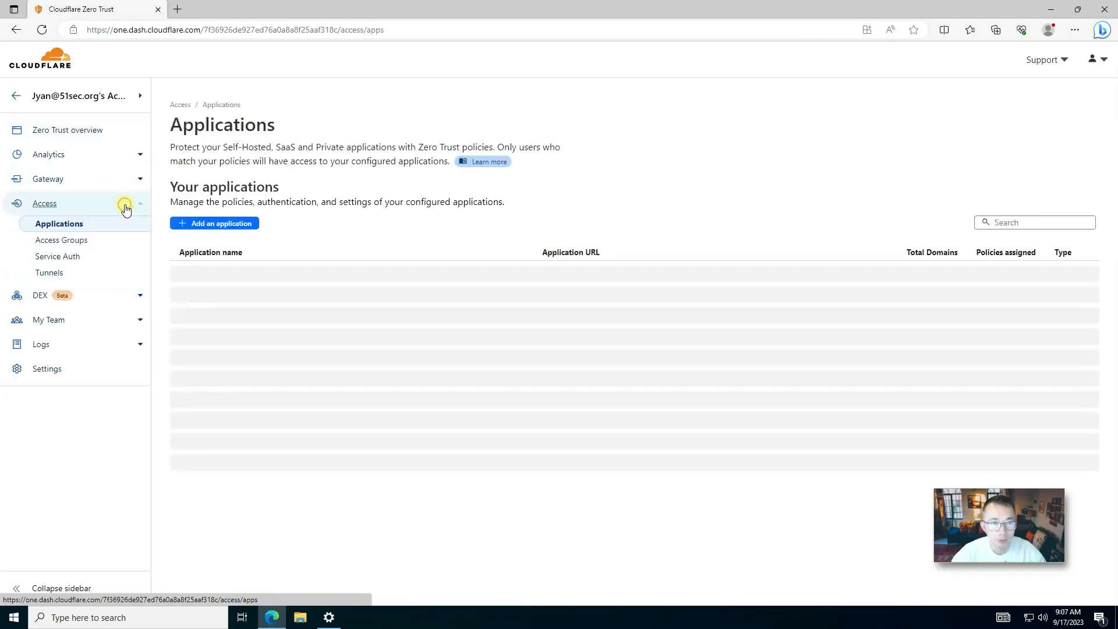
{"action": "left_click", "coordinate": [119, 280]}
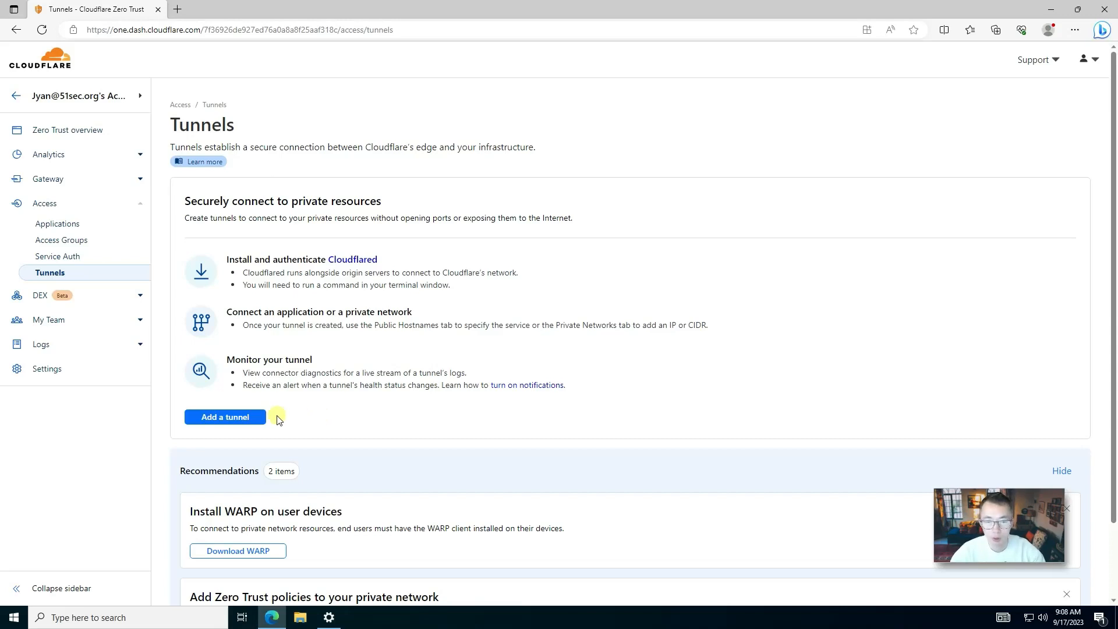
{"action": "left_click", "coordinate": [253, 417]}
{"action": "left_click", "coordinate": [309, 352]}
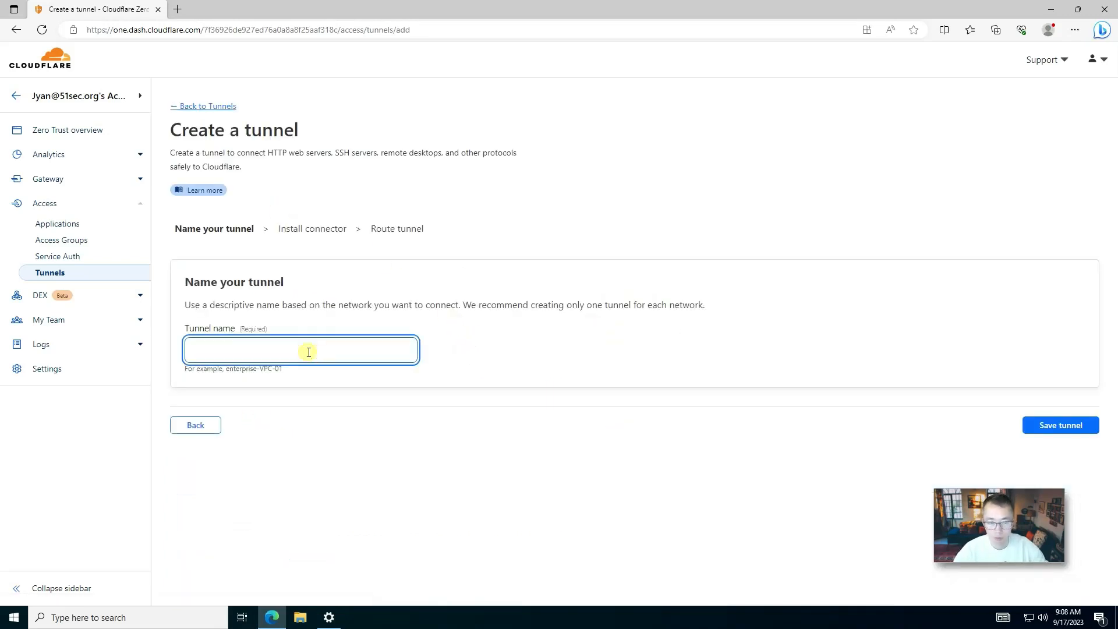
- Name the new tunnel 'home' and save it
{"action": "type", "text": "home"}
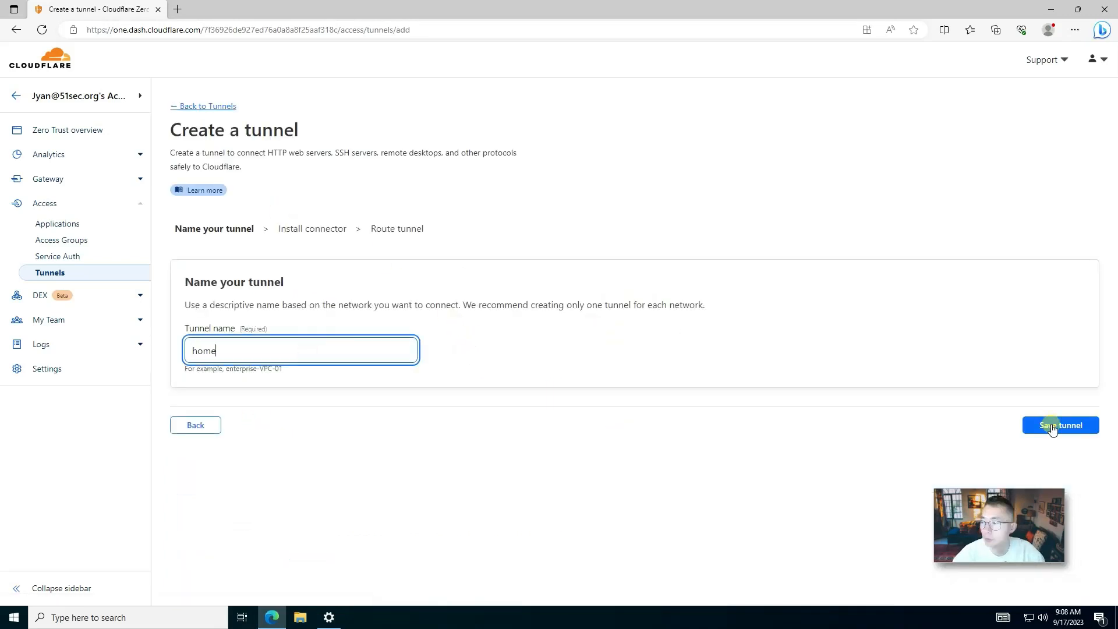
{"action": "left_click", "coordinate": [1054, 426]}
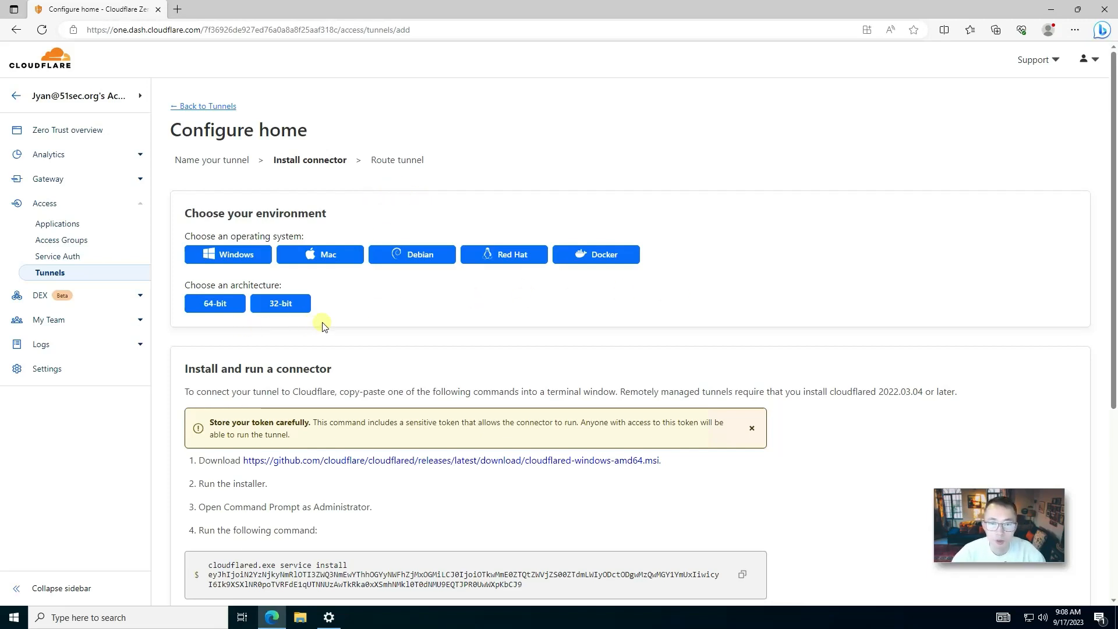
- Copy the cloudflared-windows-amd64.msi download URL and open a new blank browser tab
{"action": "scroll", "coordinate": [323, 326], "scroll_direction": "down", "scroll_amount": 1}
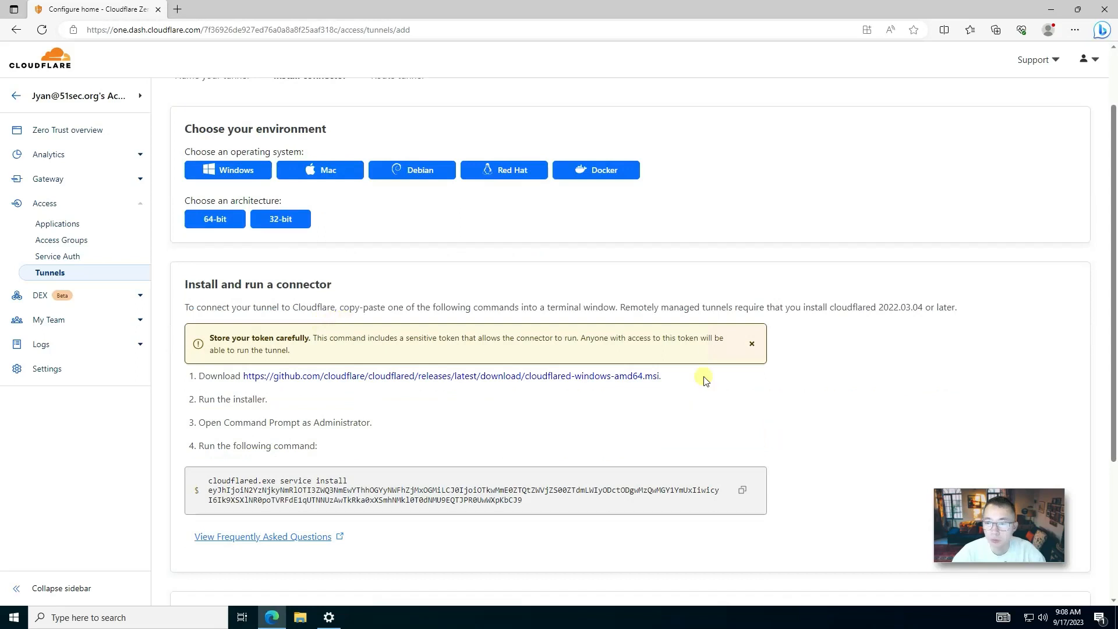
{"action": "left_click_drag", "start_coordinate": [676, 386], "coordinate": [241, 377]}
{"action": "key", "text": "ctrl+c"}
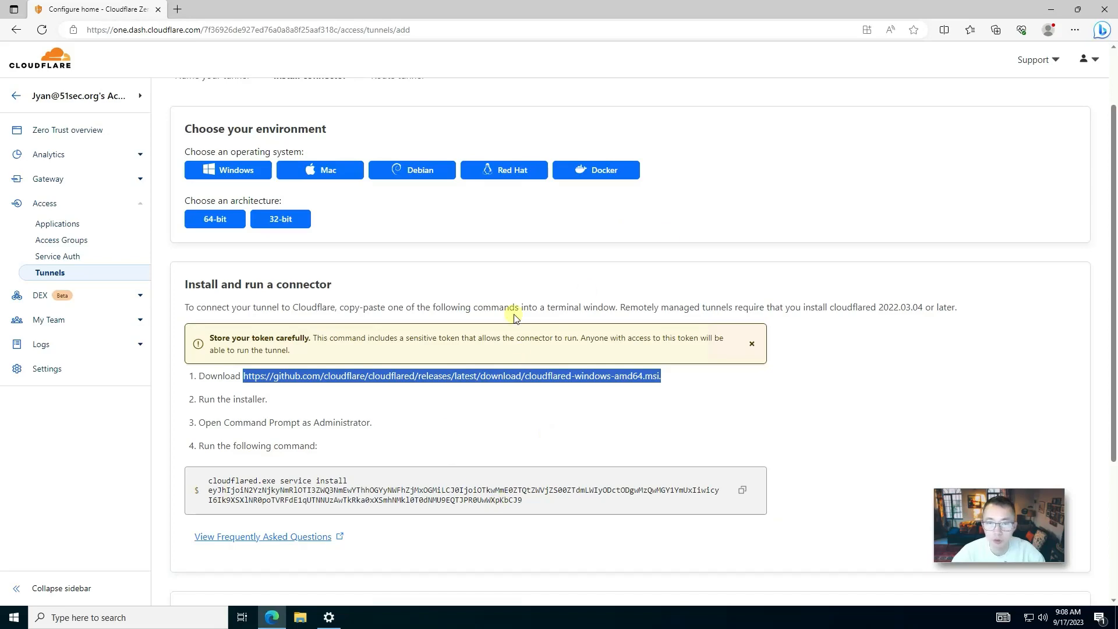
{"action": "left_click", "coordinate": [177, 9]}
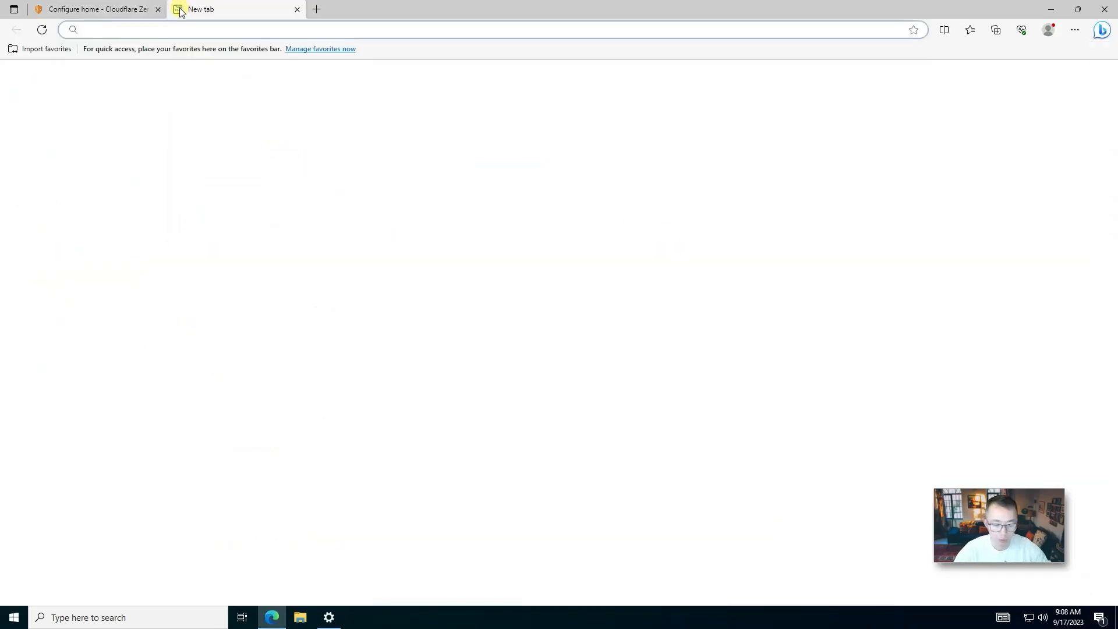
- Load the router admin page at 192.168.2.1, then return to the Cloudflare tab
{"action": "type", "text": "192.168.2.1"}
{"action": "key", "text": "Return"}
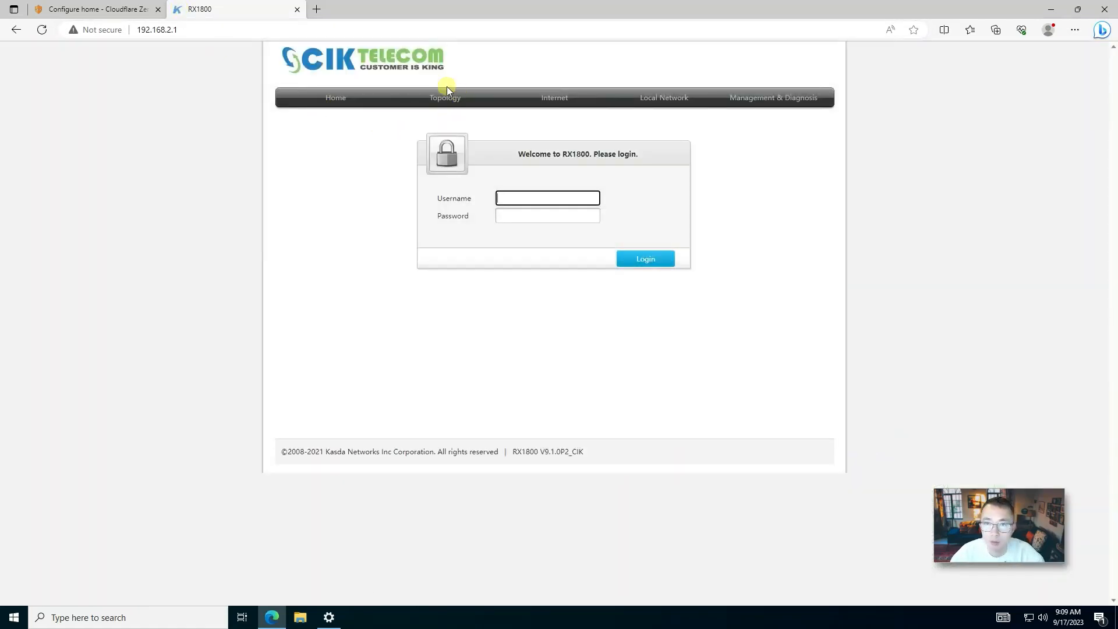
{"action": "left_click", "coordinate": [103, 10]}
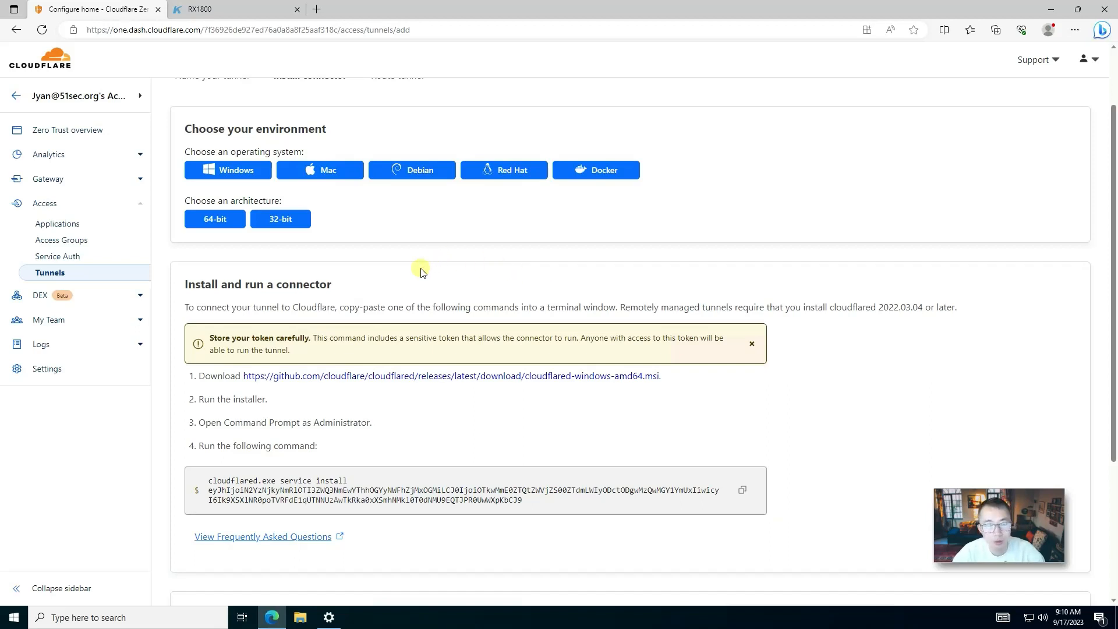
- Reselect the cloudflared download URL and switch to the RX1800 router tab
{"action": "left_click", "coordinate": [672, 376]}
{"action": "left_click_drag", "start_coordinate": [651, 378], "coordinate": [242, 376]}
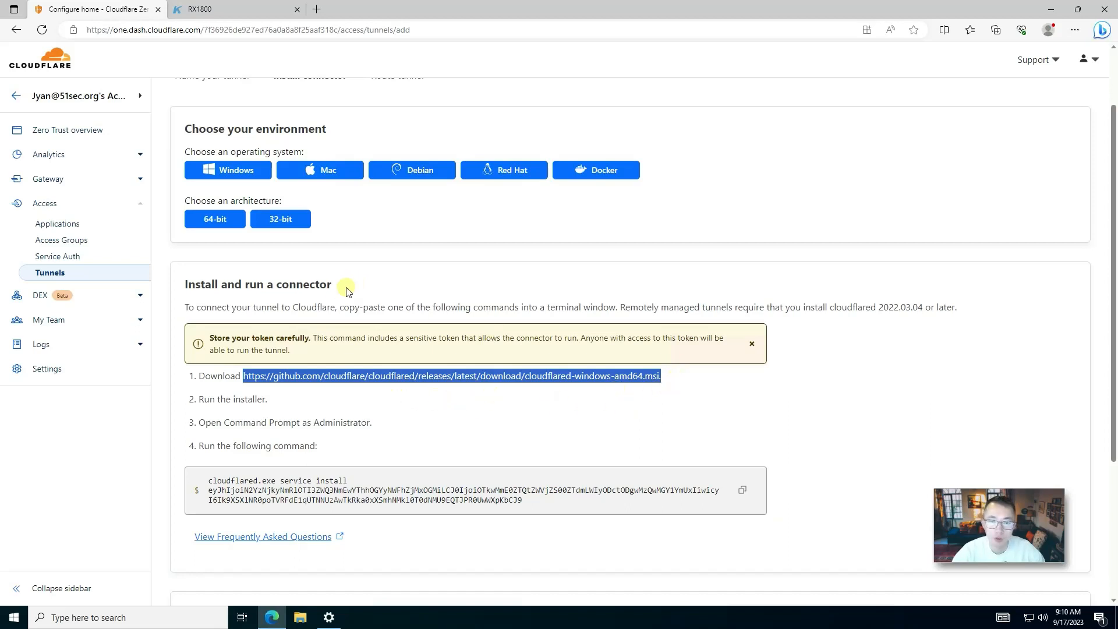
{"action": "left_click", "coordinate": [233, 11]}
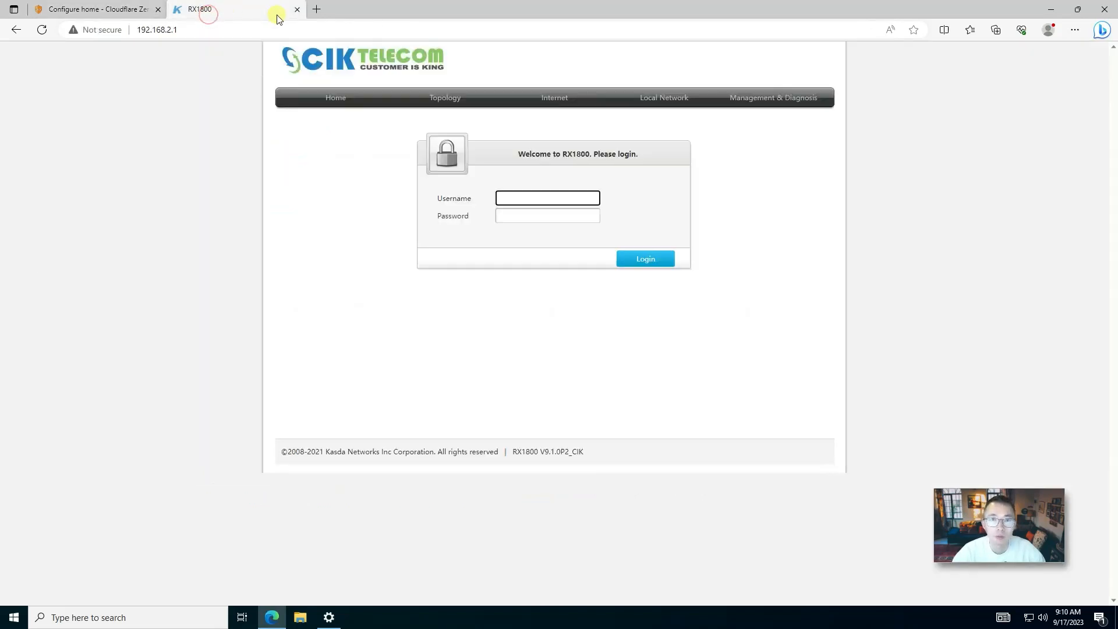
- Move the router page into its own window and load the copied installer link there
{"action": "left_click_drag", "start_coordinate": [215, 9], "coordinate": [375, 169]}
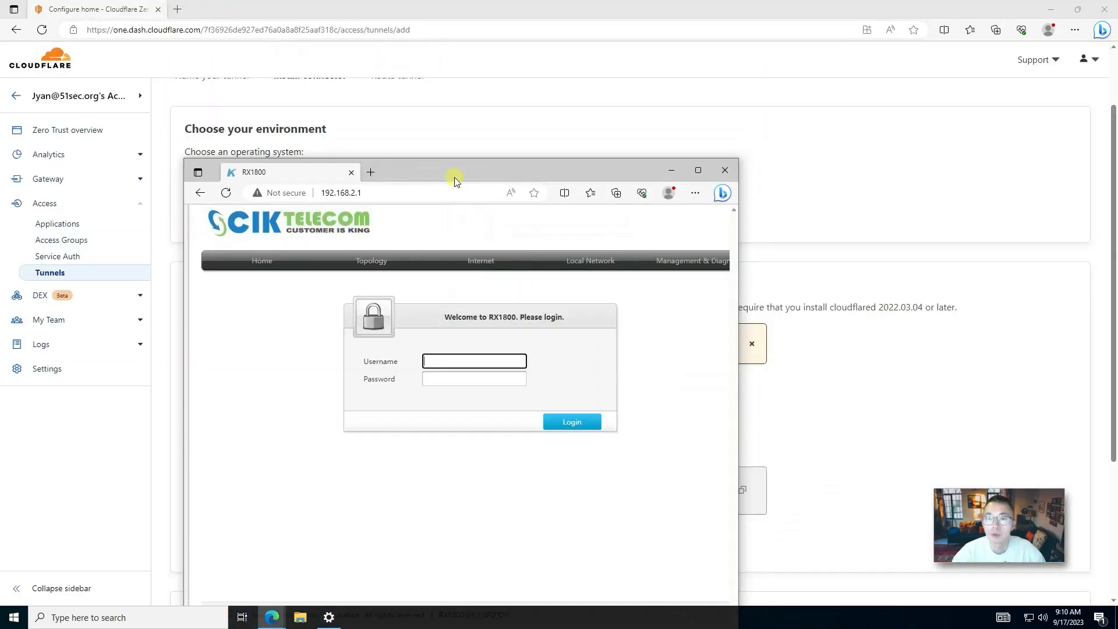
{"action": "left_click", "coordinate": [361, 172]}
{"action": "key", "text": "ctrl+v"}
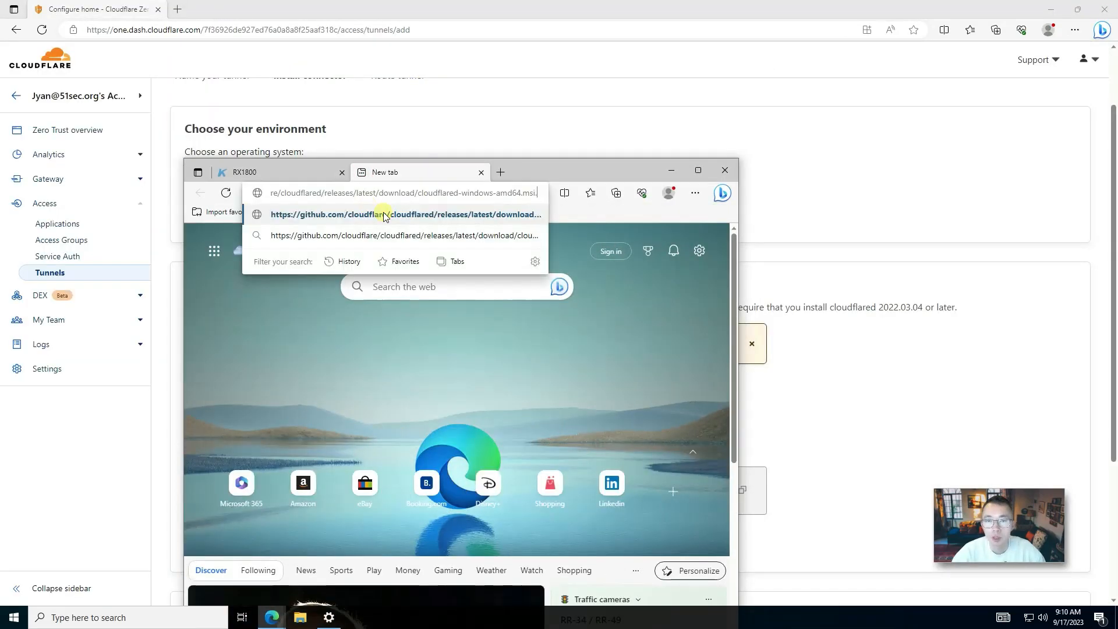
{"action": "left_click", "coordinate": [406, 215]}
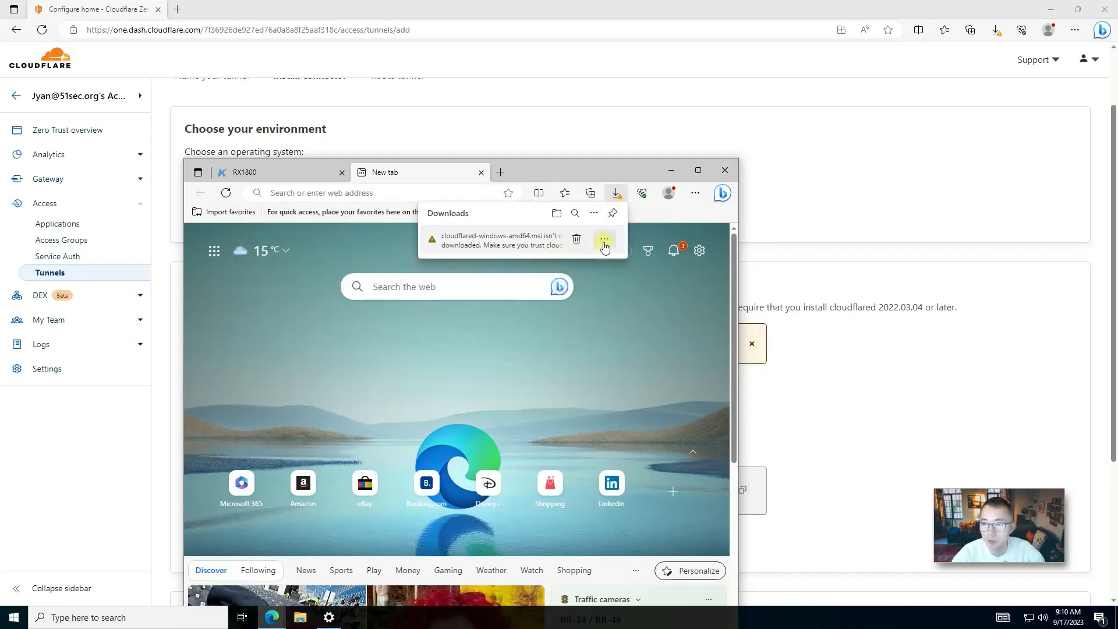
- Keep the cloudflared-windows-amd64.msi download despite Edge's safety warning
{"action": "left_click", "coordinate": [604, 239]}
{"action": "left_click", "coordinate": [583, 278]}
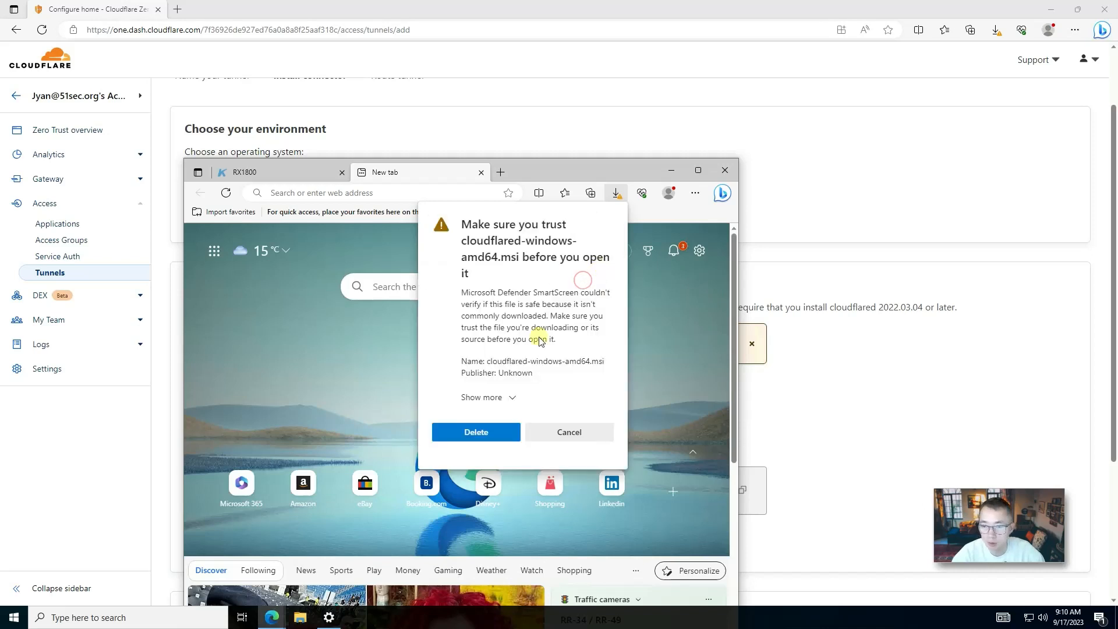
{"action": "left_click", "coordinate": [498, 398]}
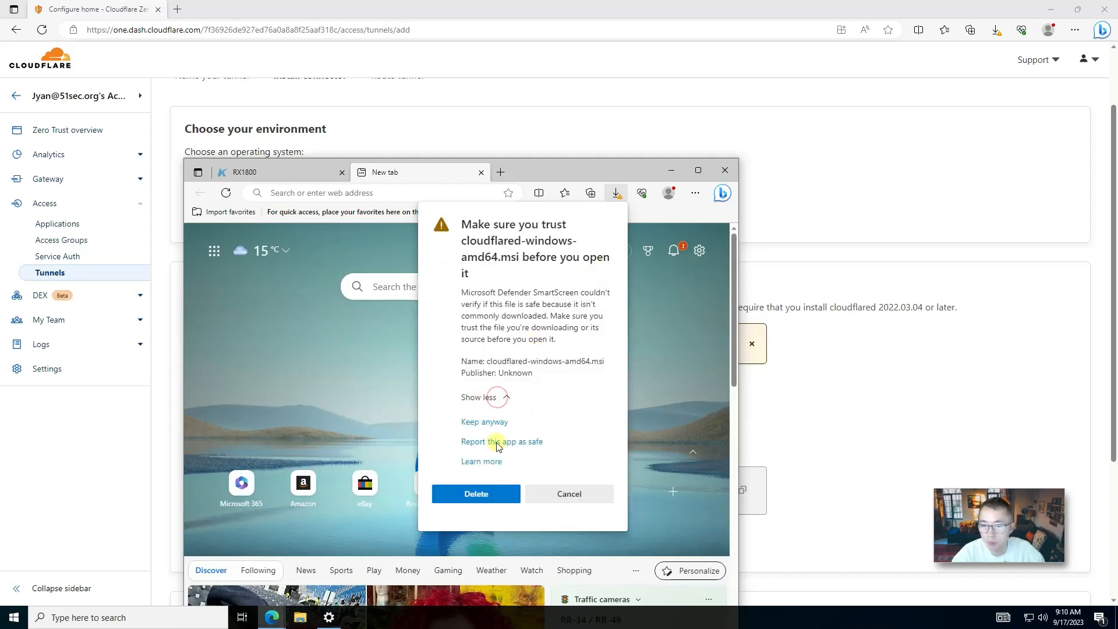
{"action": "left_click", "coordinate": [492, 421]}
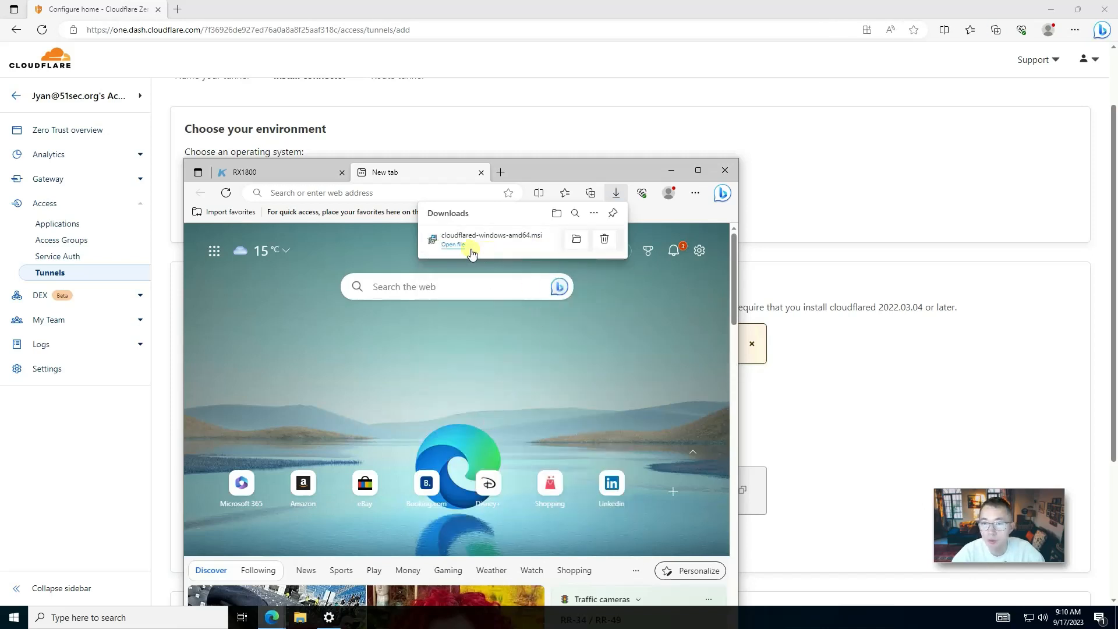
- Run the downloaded cloudflared installer, allowing it past the unrecognised-app warning
{"action": "left_click", "coordinate": [454, 245]}
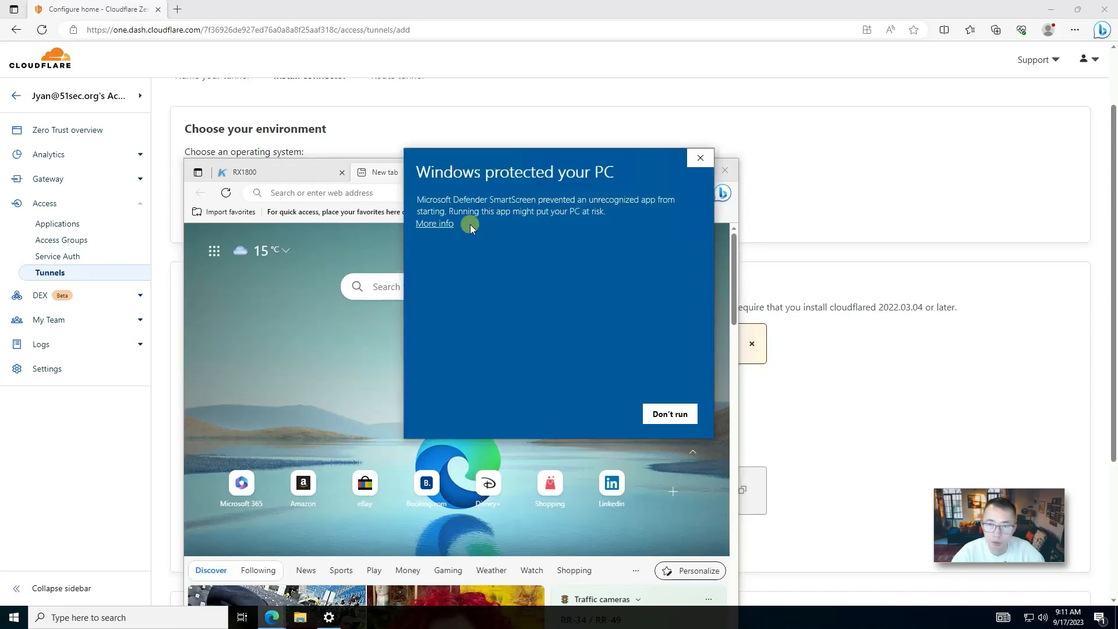
{"action": "left_click", "coordinate": [447, 226]}
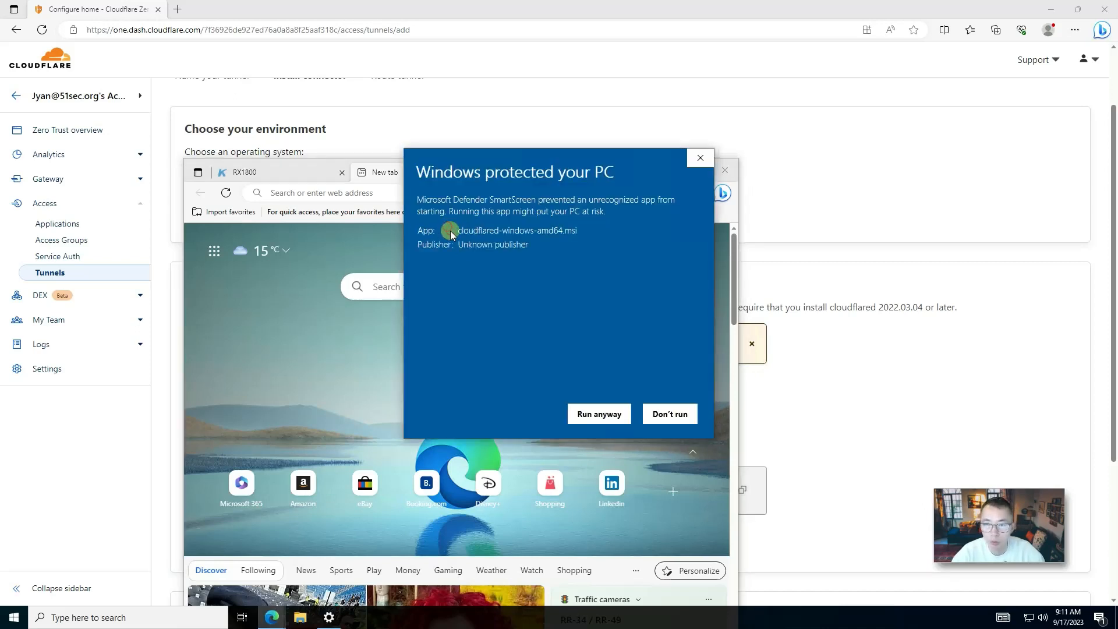
{"action": "left_click", "coordinate": [600, 414]}
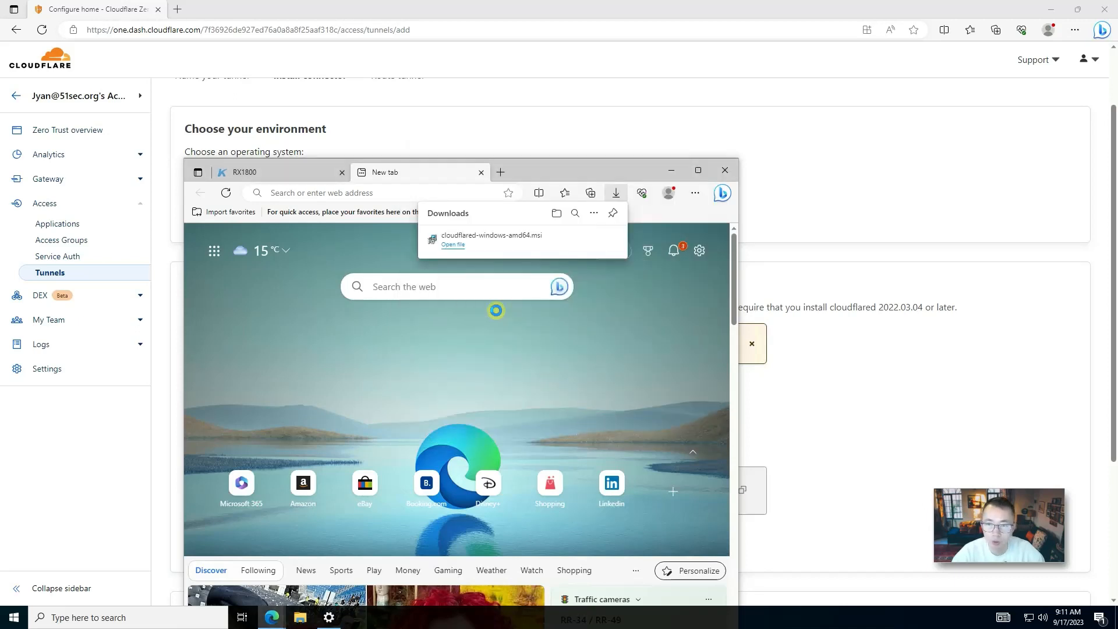
{"action": "mouse_move", "coordinate": [503, 253]}
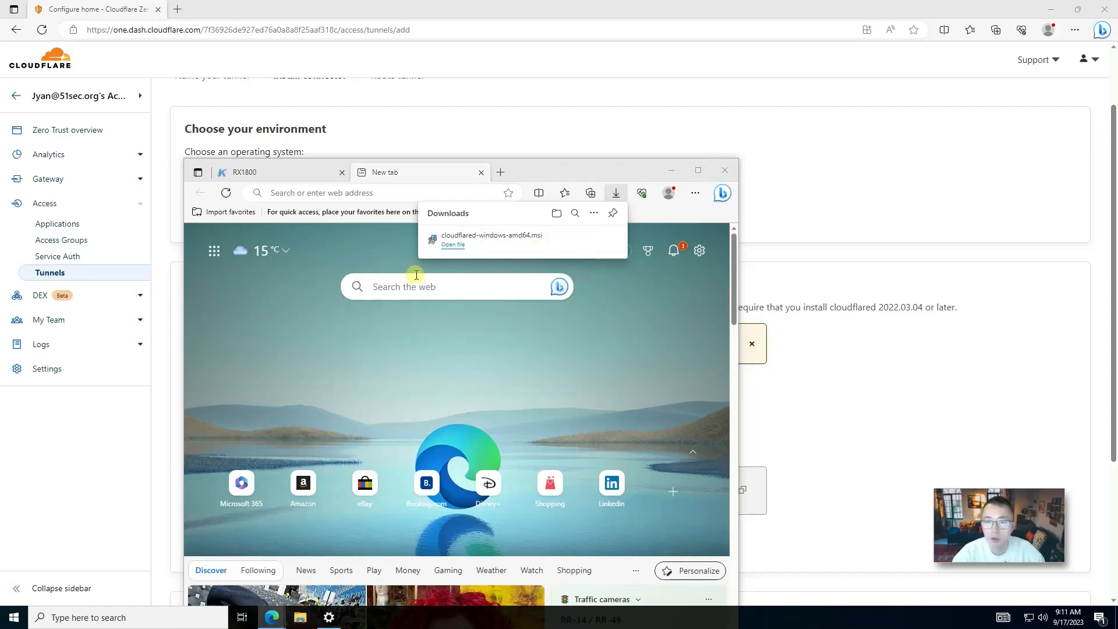
{"action": "key", "text": "super+e"}
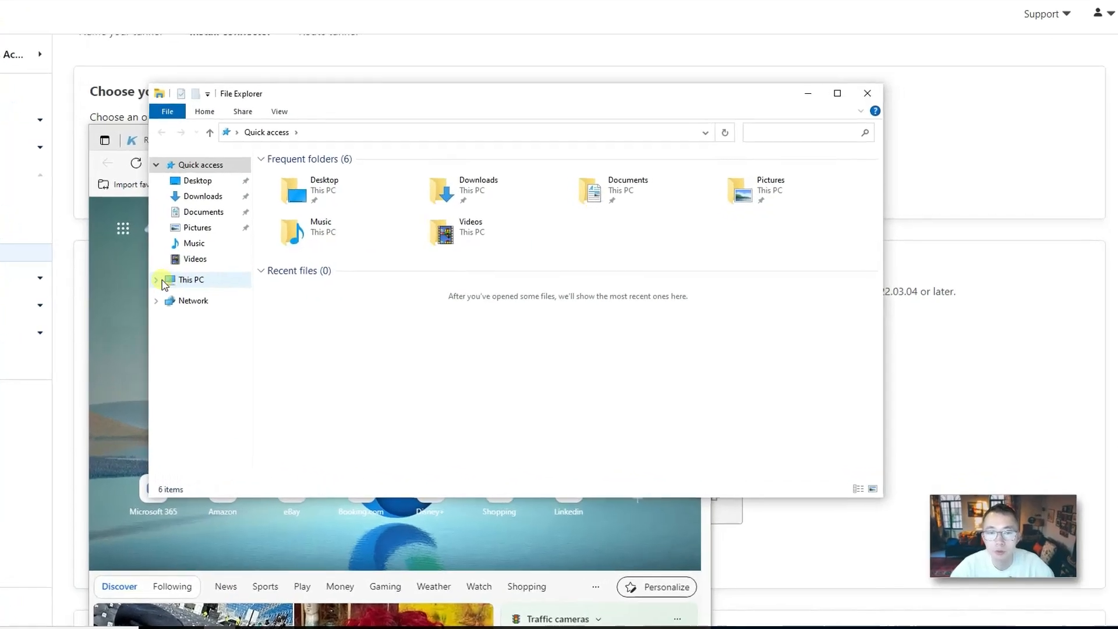
- Confirm the cloudflared application exists in C:\Program Files (x86)\cloudflared, then minimize Explorer
{"action": "left_click", "coordinate": [162, 280]}
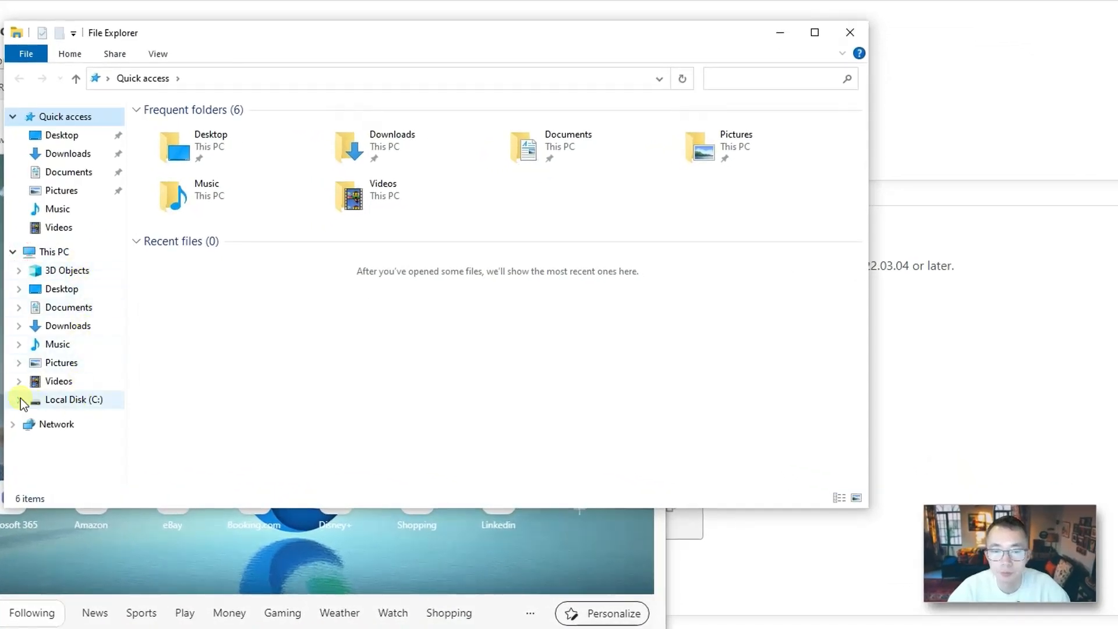
{"action": "left_click", "coordinate": [21, 401]}
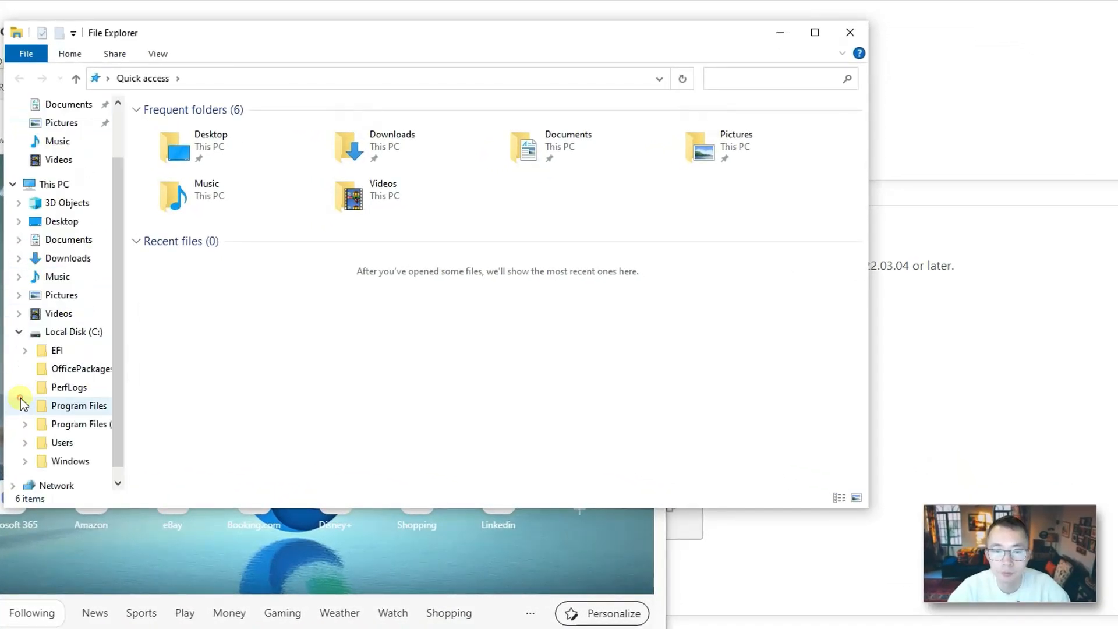
{"action": "left_click", "coordinate": [88, 424]}
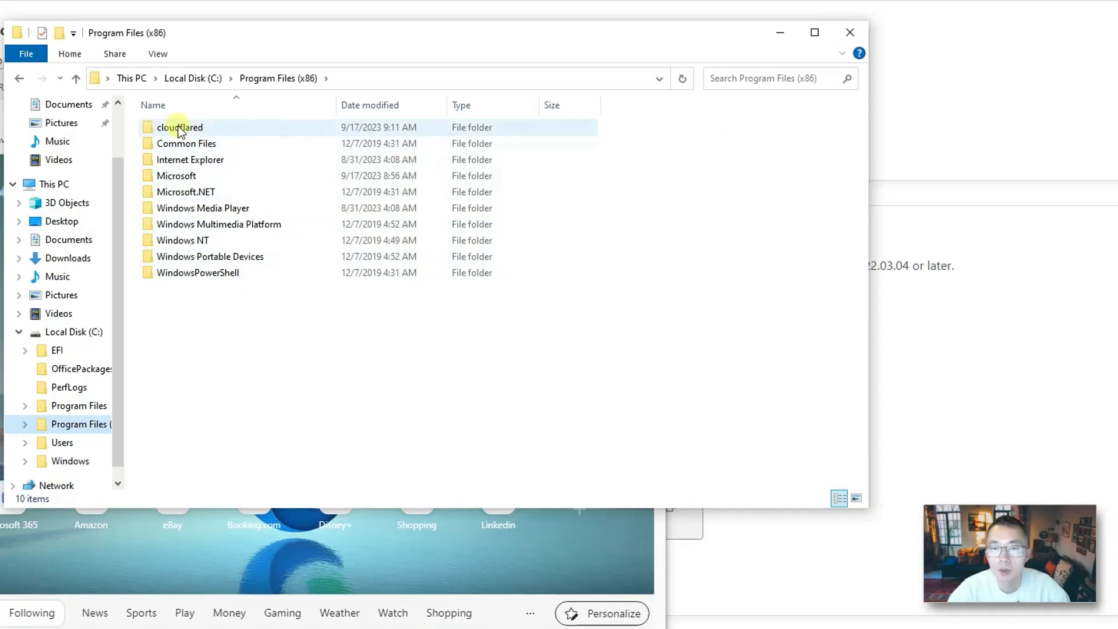
{"action": "double_click", "coordinate": [222, 125]}
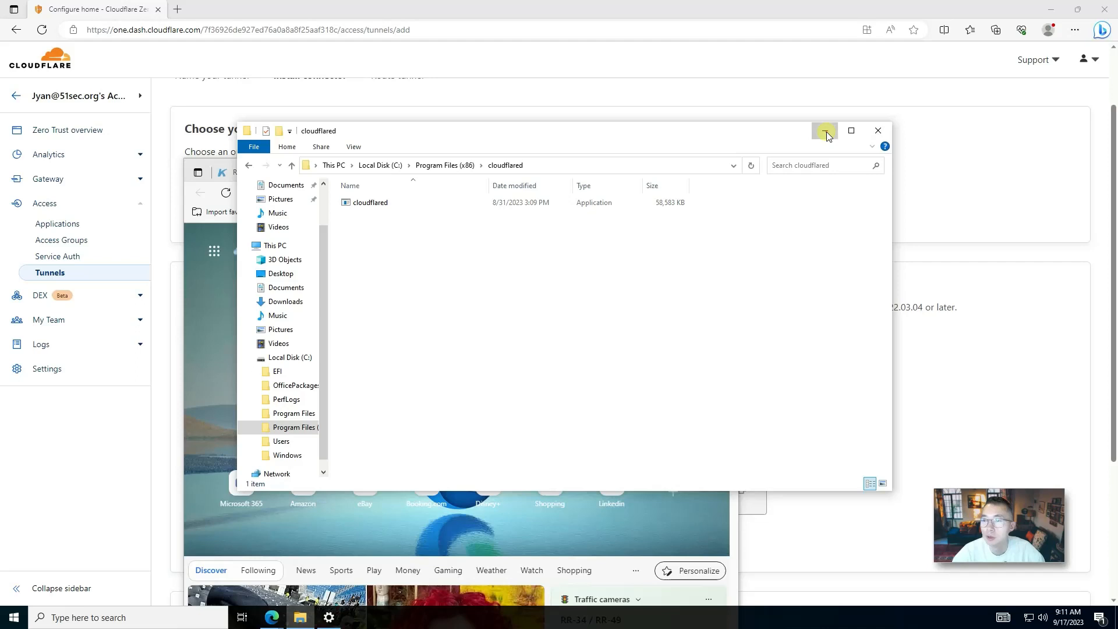
{"action": "left_click", "coordinate": [789, 51]}
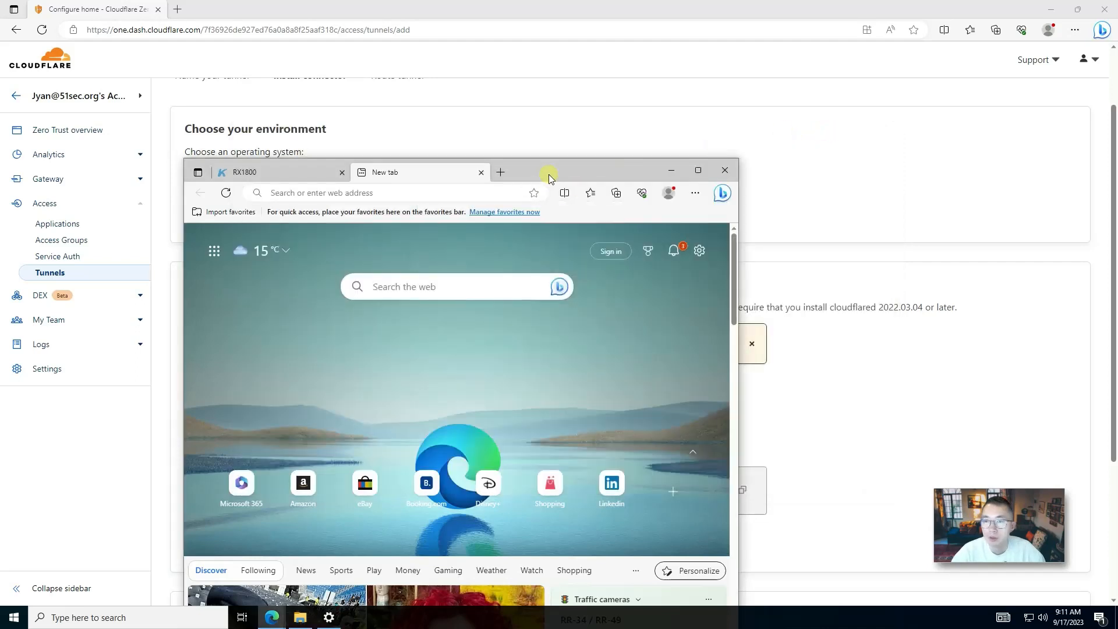
- Open Windows PowerShell as administrator beside the connector install instructions
{"action": "left_click_drag", "start_coordinate": [549, 174], "coordinate": [668, 36]}
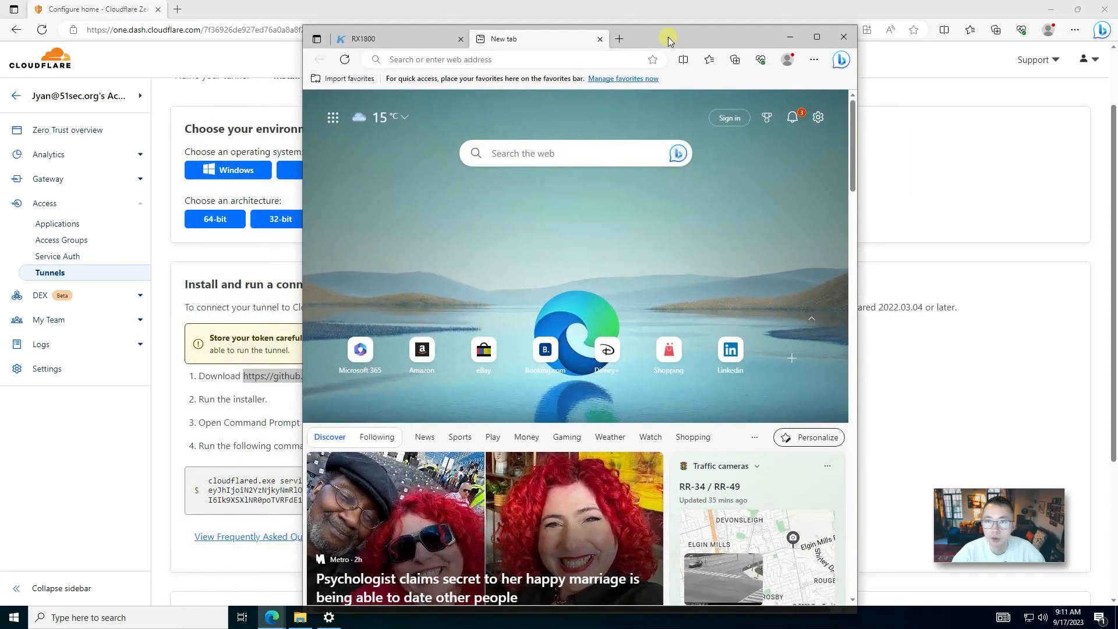
{"action": "left_click", "coordinate": [224, 462]}
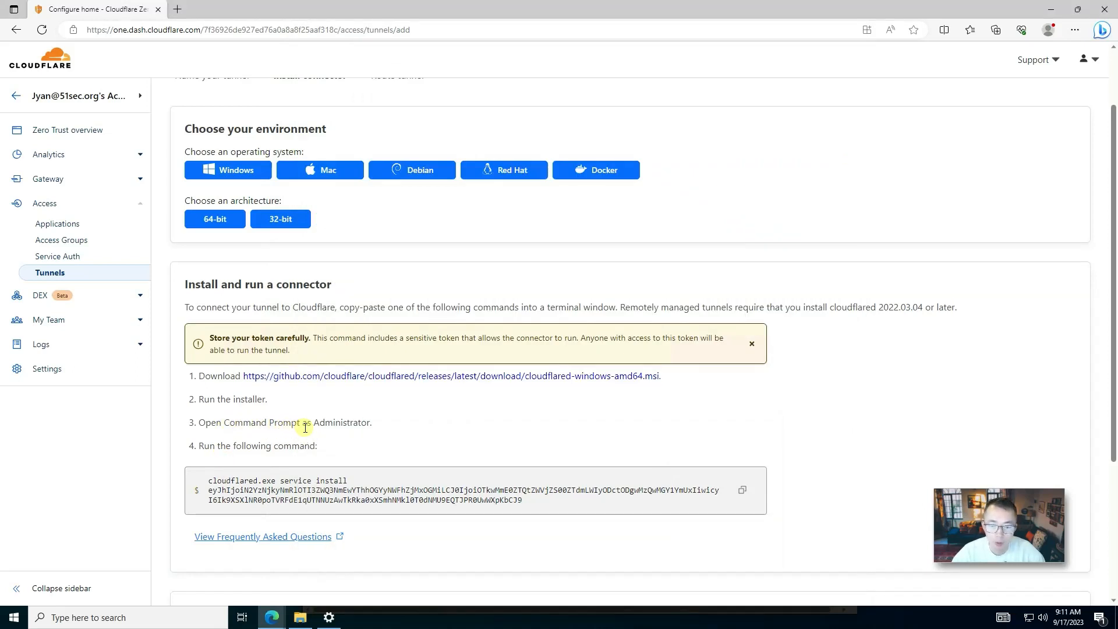
{"action": "right_click", "coordinate": [14, 617]}
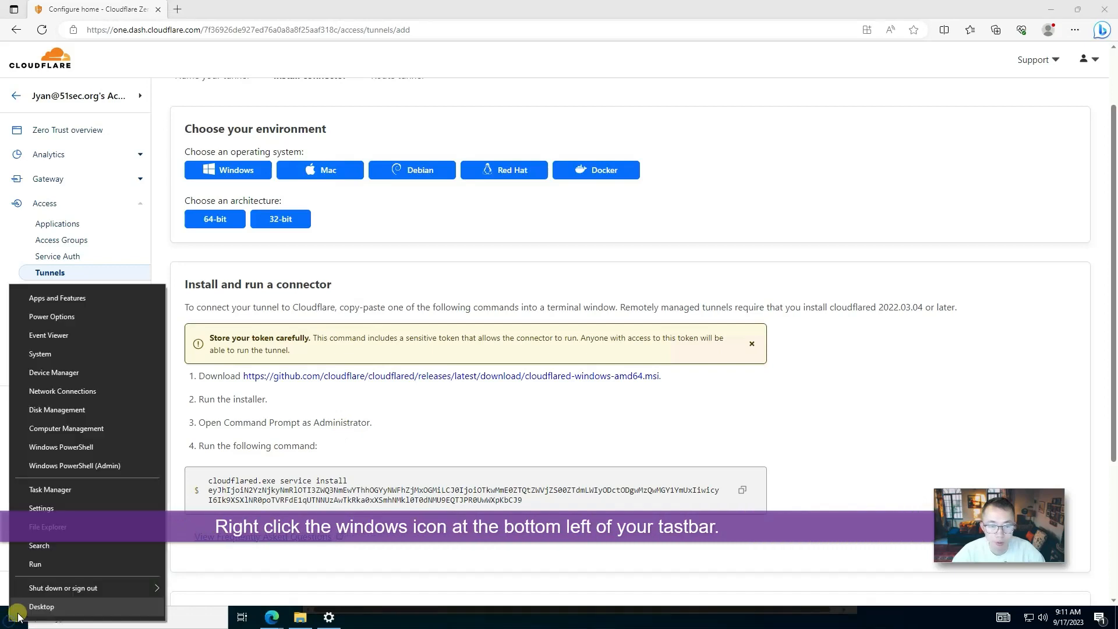
{"action": "left_click", "coordinate": [114, 469]}
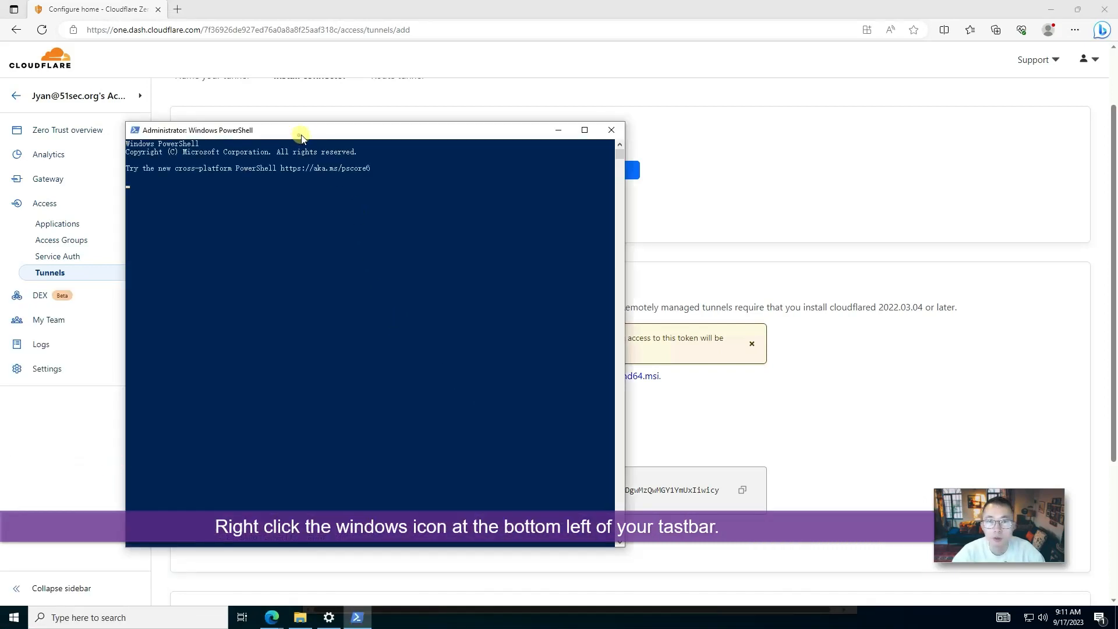
{"action": "left_click_drag", "start_coordinate": [298, 136], "coordinate": [560, 118]}
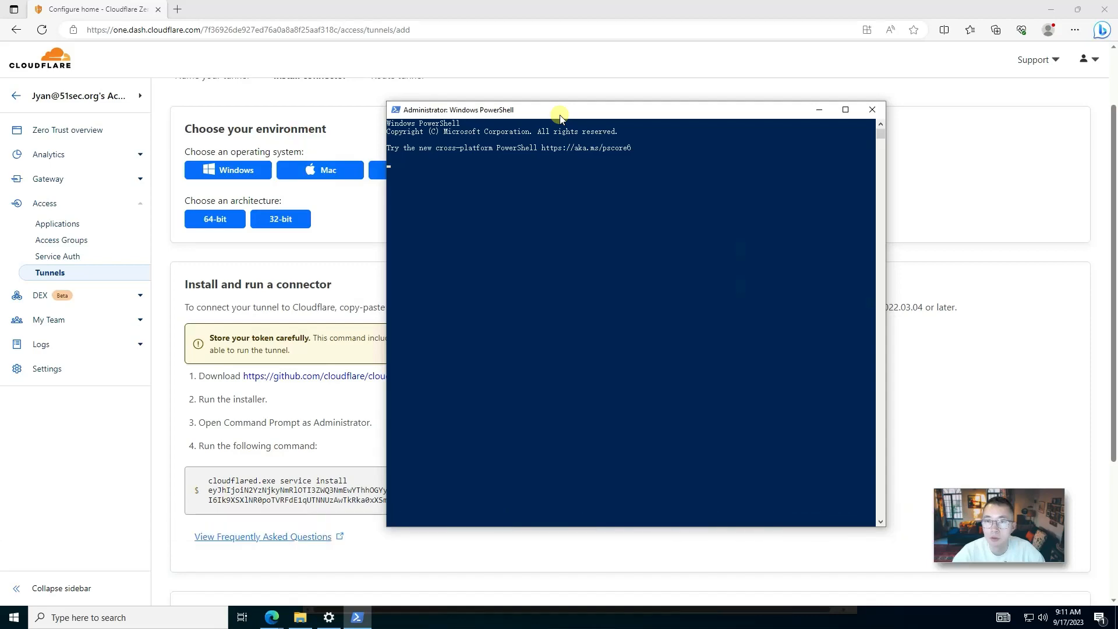
- Copy the cloudflared service install command with its token and run it in PowerShell
{"action": "left_click", "coordinate": [303, 472]}
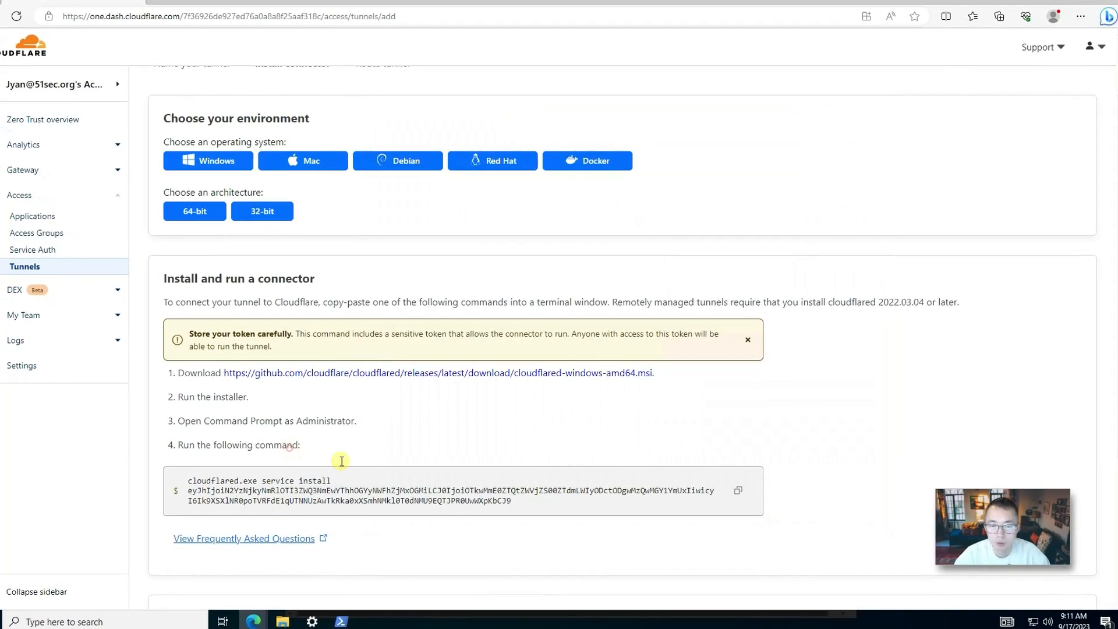
{"action": "left_click", "coordinate": [740, 490]}
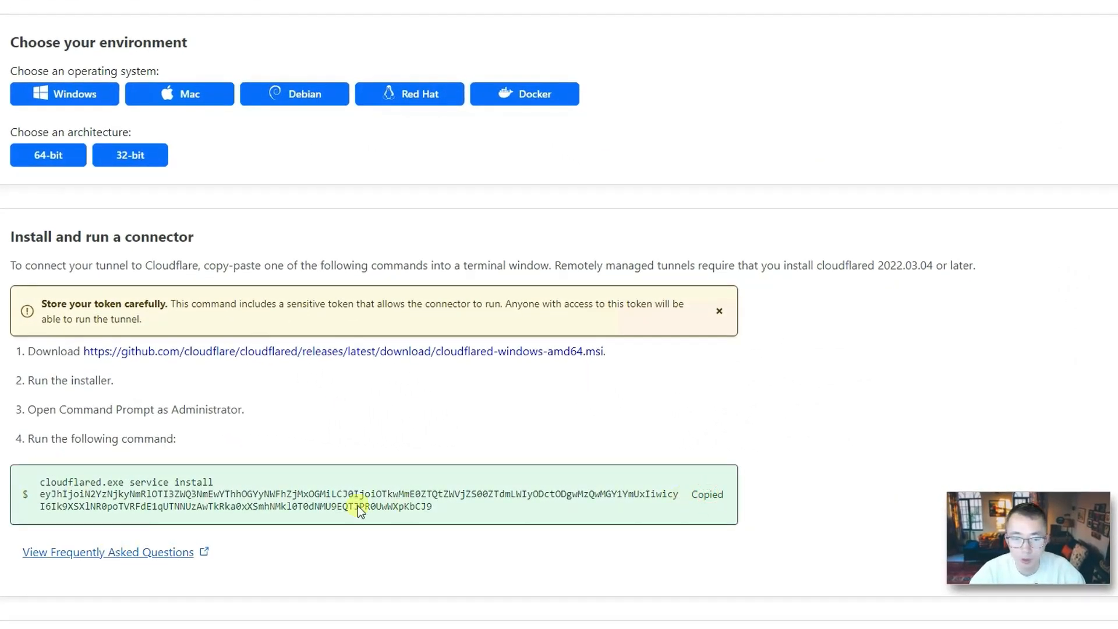
{"action": "left_click", "coordinate": [279, 626]}
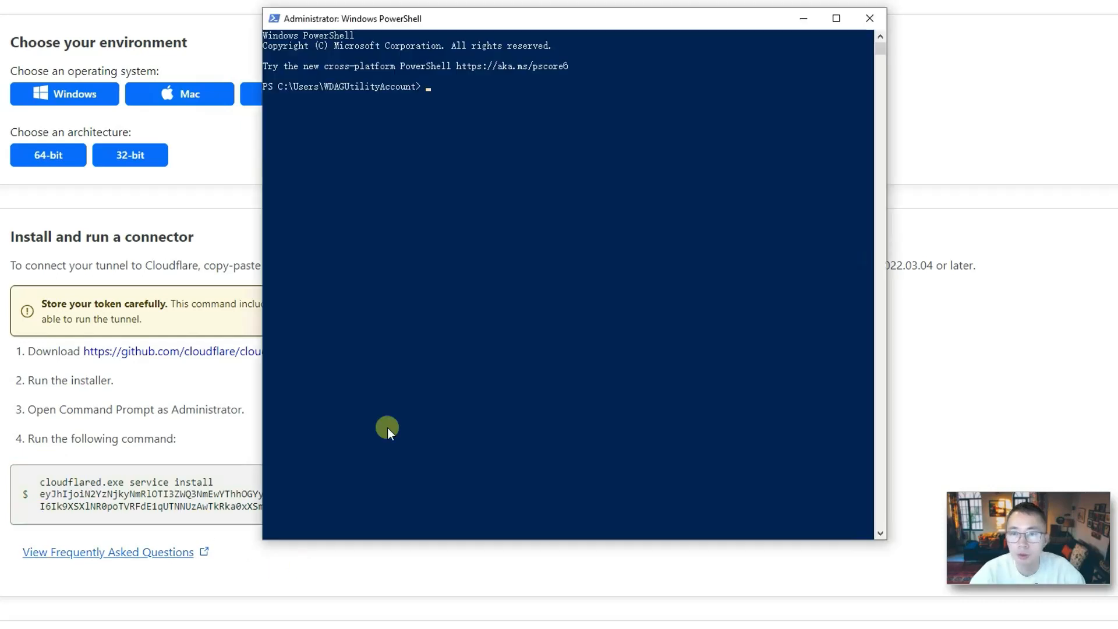
{"action": "right_click", "coordinate": [439, 208]}
{"action": "key", "text": "Return"}
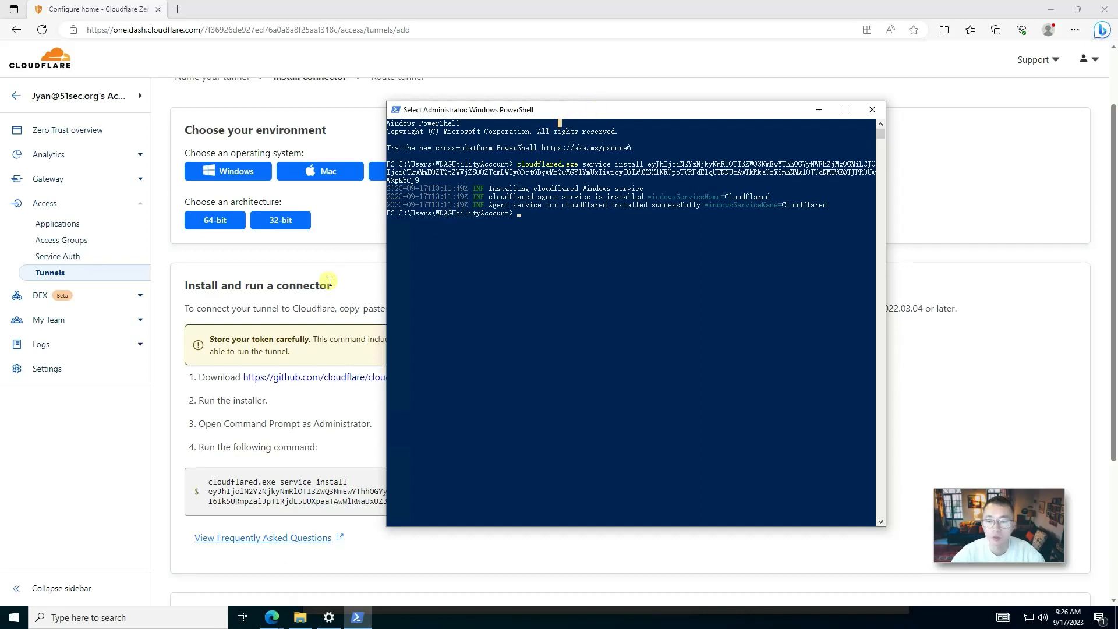
- Advance the home tunnel setup to the Route tunnel step
{"action": "left_click", "coordinate": [351, 271]}
{"action": "scroll", "coordinate": [351, 271], "scroll_direction": "down", "scroll_amount": 3}
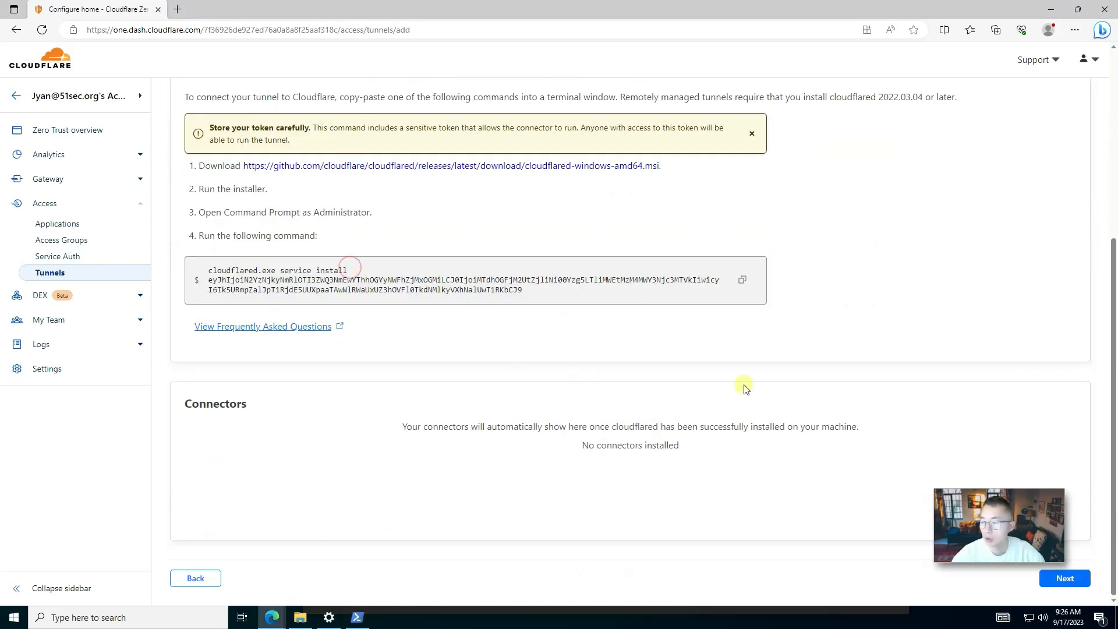
{"action": "left_click", "coordinate": [1084, 582]}
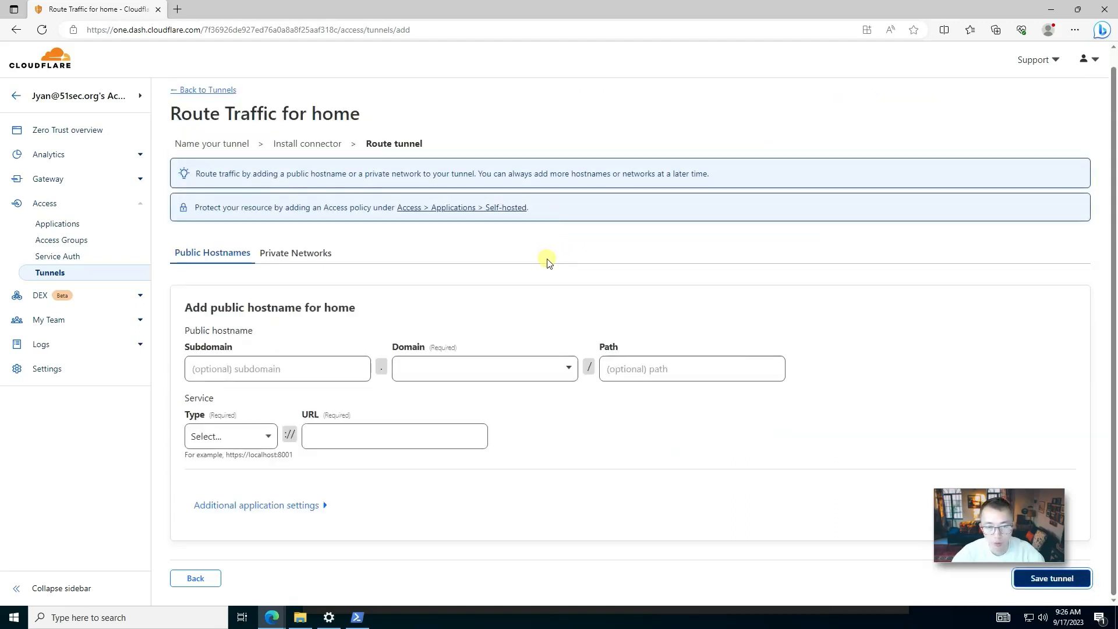
- Check the OpenSpeedTest window for the speed test's local address and port
{"action": "left_click", "coordinate": [271, 616]}
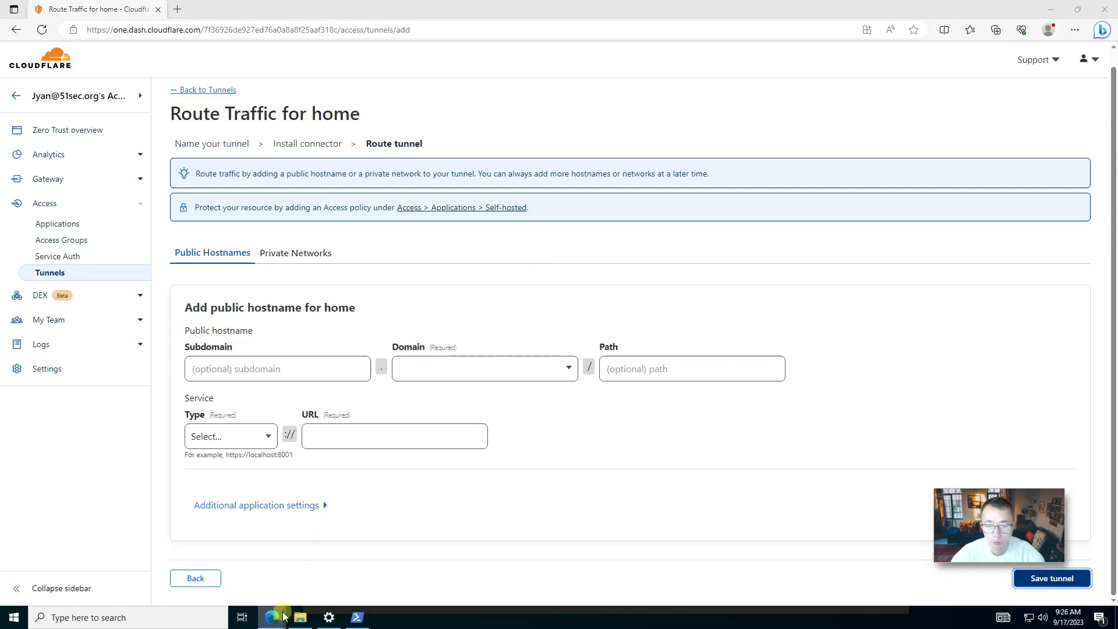
{"action": "left_click", "coordinate": [336, 584]}
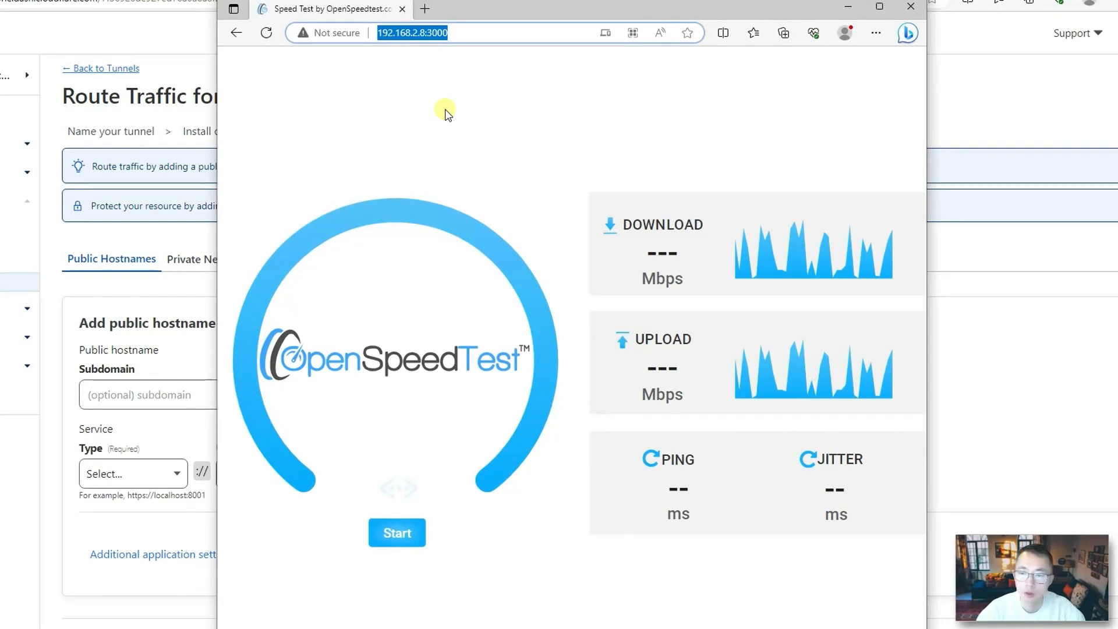
{"action": "left_click", "coordinate": [466, 35]}
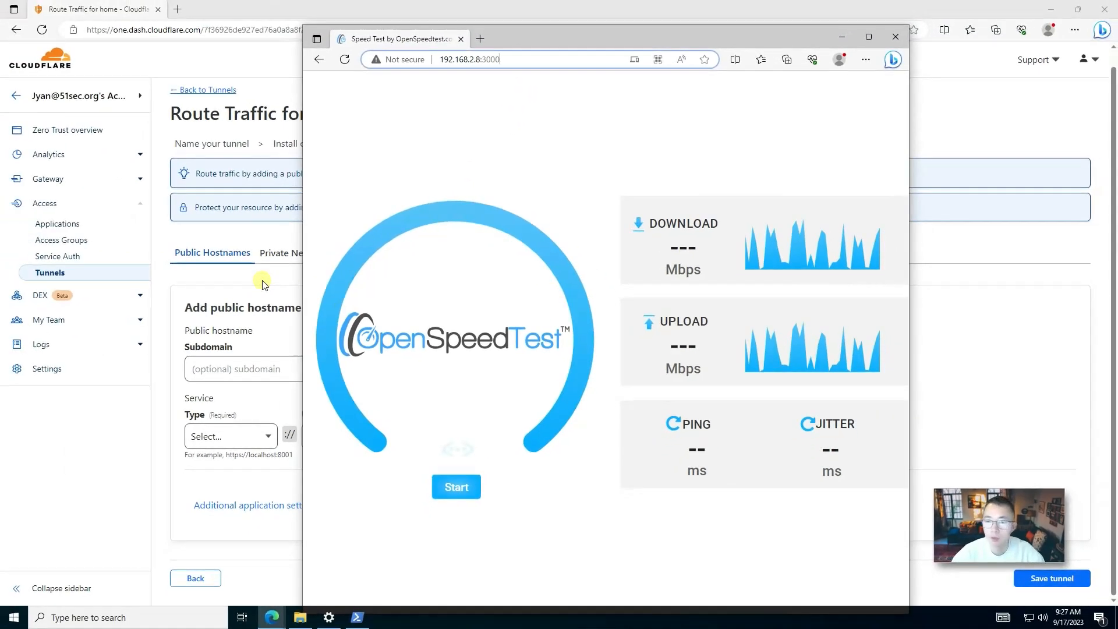
{"action": "left_click", "coordinate": [262, 283]}
- Set the public hostname to speedtest.51sec.eu.org with service type HTTP
{"action": "left_click", "coordinate": [323, 363]}
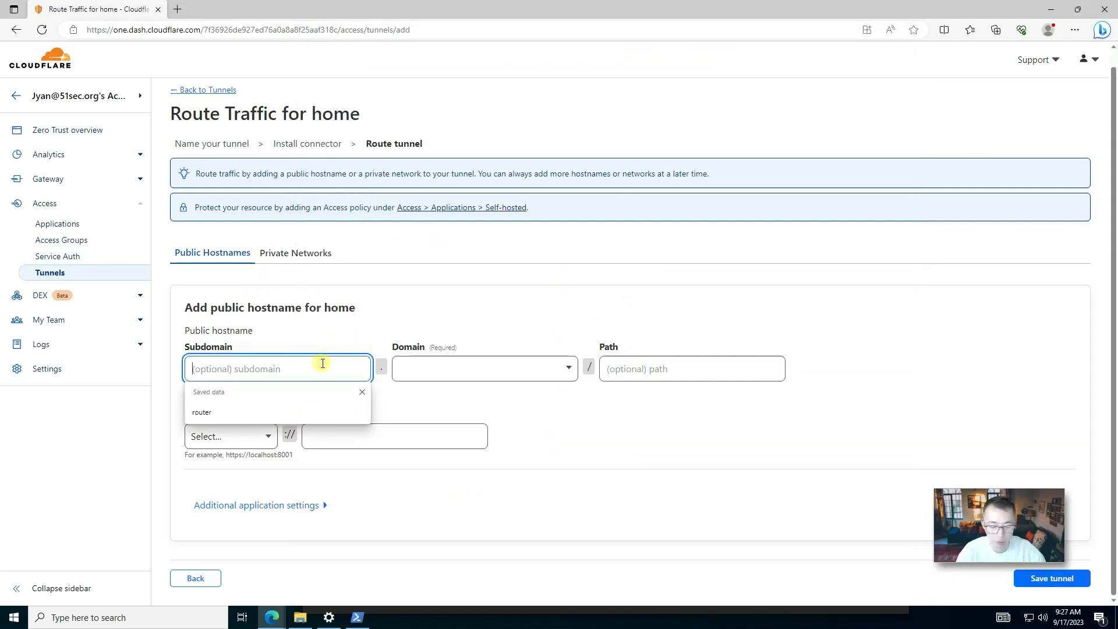
{"action": "type", "text": "speedtes"}
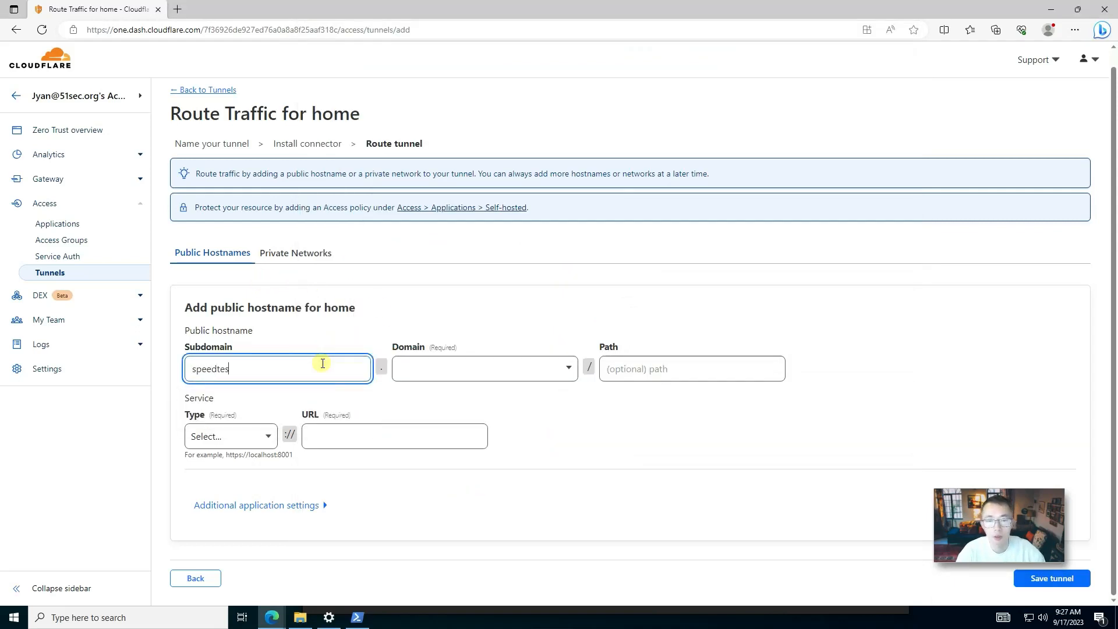
{"action": "type", "text": "t"}
{"action": "left_click", "coordinate": [467, 367]}
{"action": "left_click", "coordinate": [533, 414]}
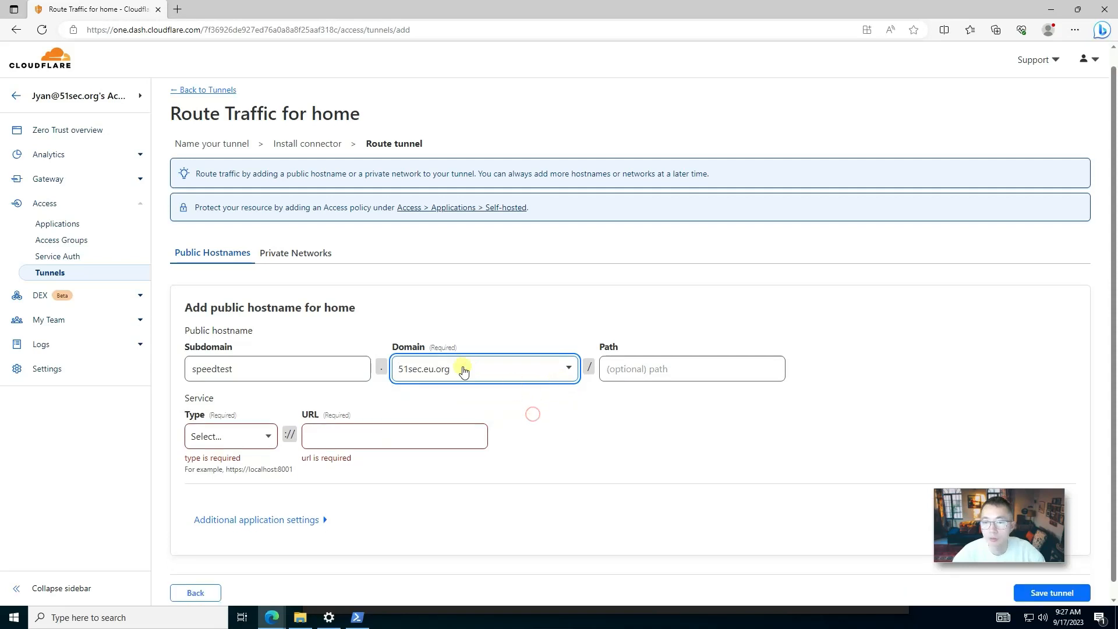
{"action": "left_click", "coordinate": [256, 434]}
{"action": "left_click", "coordinate": [250, 466]}
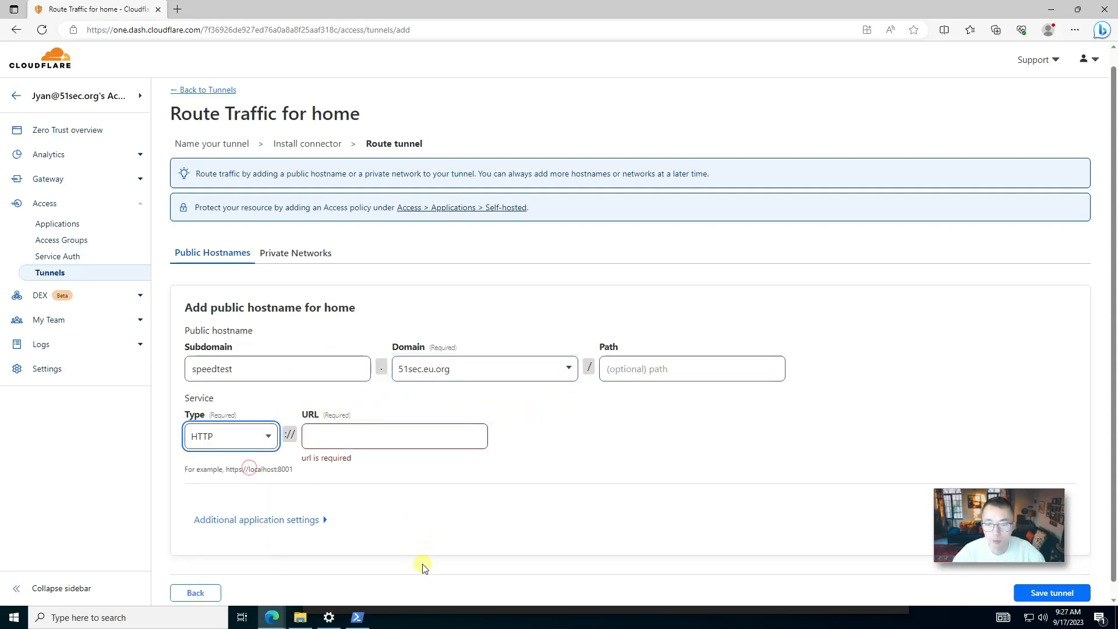
- Enter the service URL 192.168.2.8:3000 after rechecking the speed test address
{"action": "mouse_move", "coordinate": [273, 617]}
{"action": "left_click", "coordinate": [341, 586]}
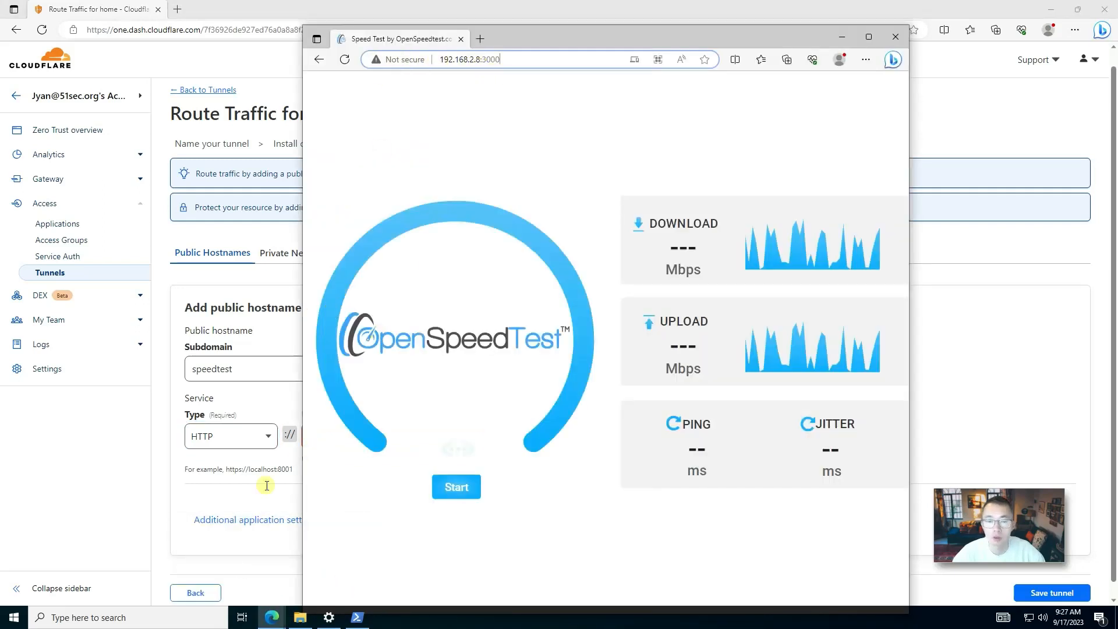
{"action": "left_click", "coordinate": [263, 406]}
{"action": "left_click", "coordinate": [362, 436]}
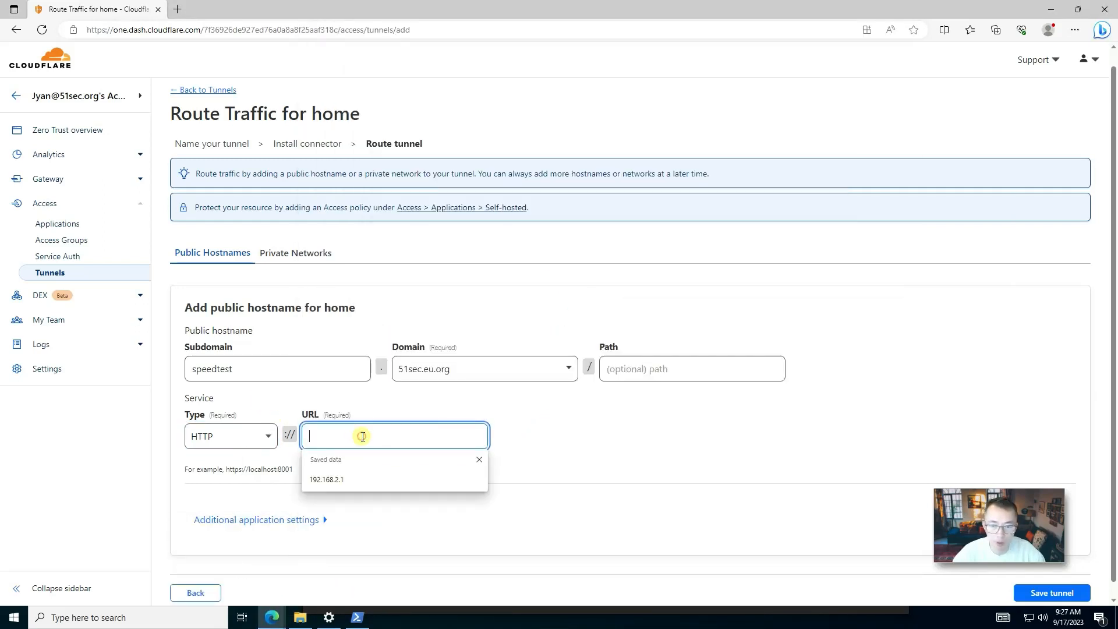
{"action": "type", "text": "1"}
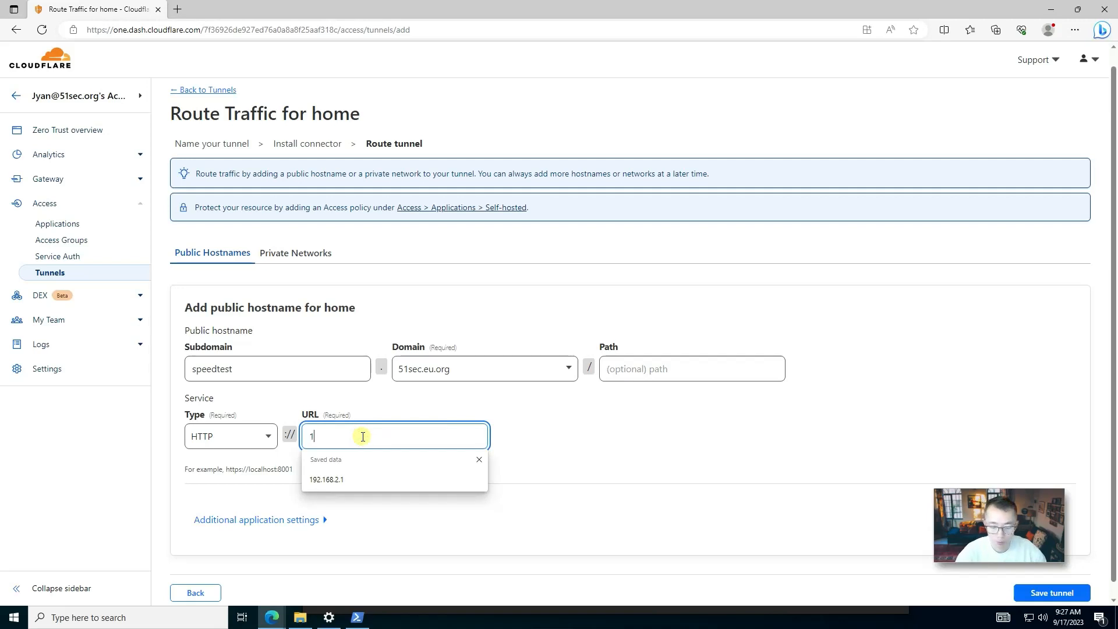
{"action": "type", "text": "92.168.28"}
{"action": "key", "text": "BackSpace"}
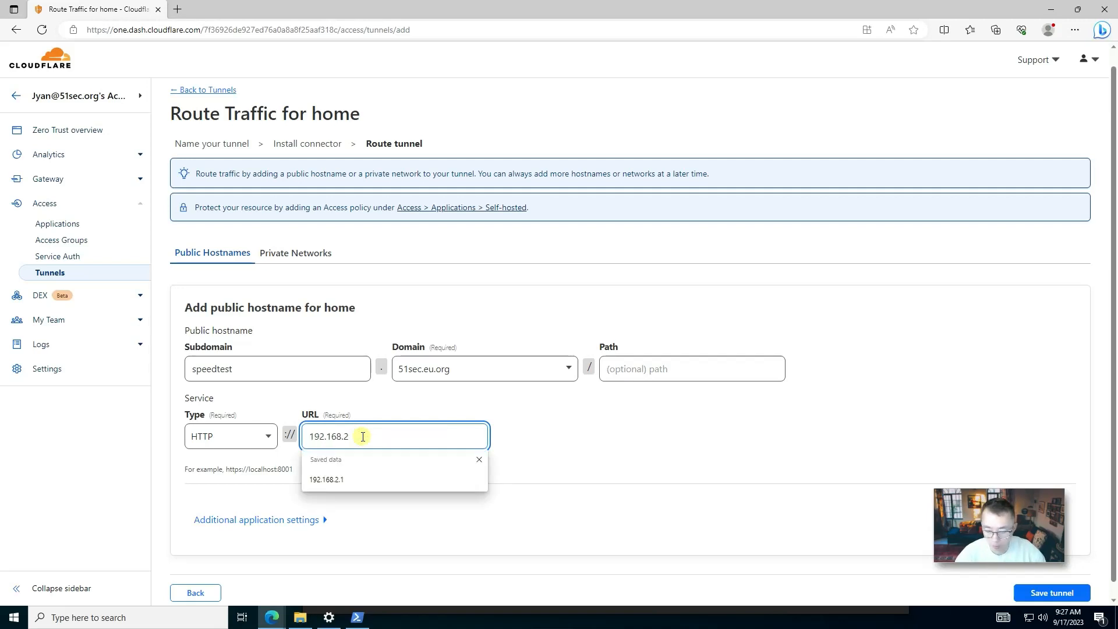
{"action": "type", "text": ".8:3000"}
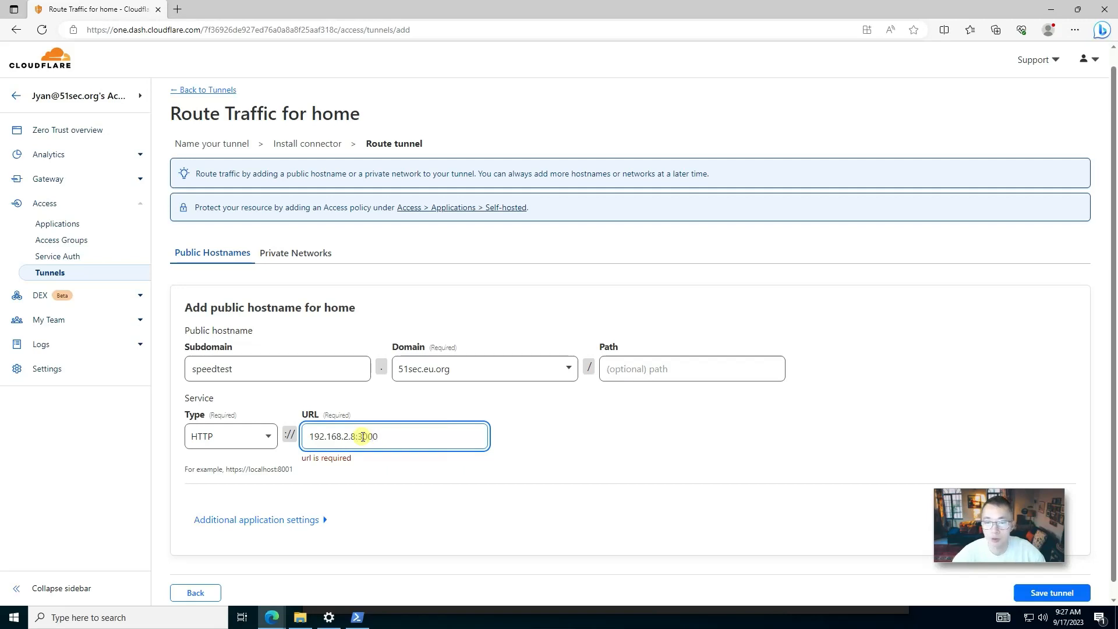
{"action": "left_click", "coordinate": [626, 421]}
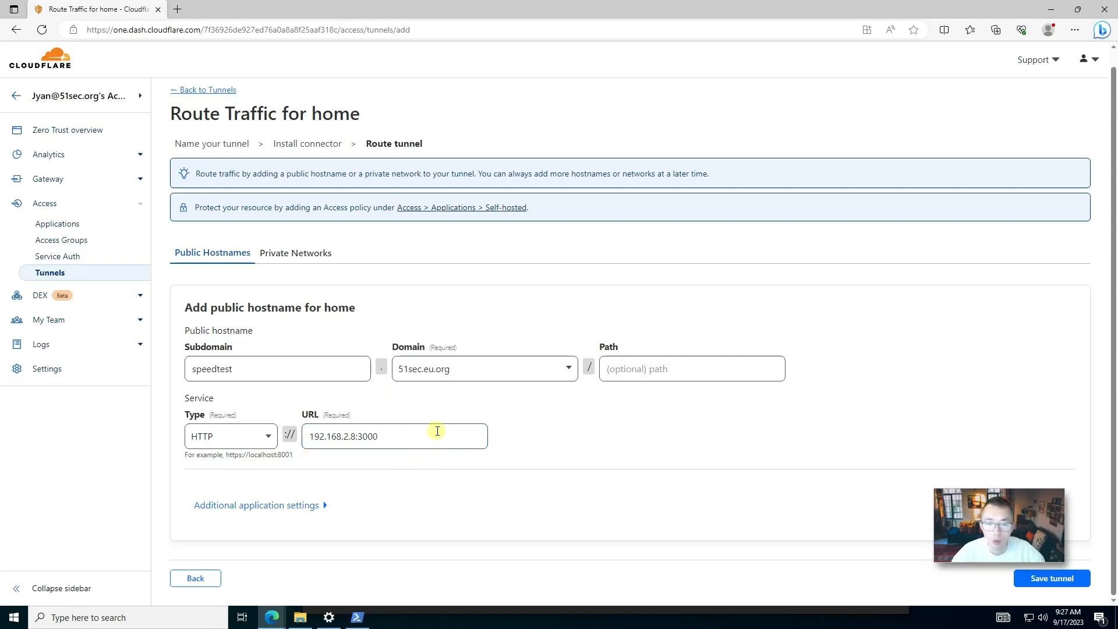
- Save the home tunnel's new speedtest hostname route and hide the PowerShell window
{"action": "left_click", "coordinate": [1082, 582]}
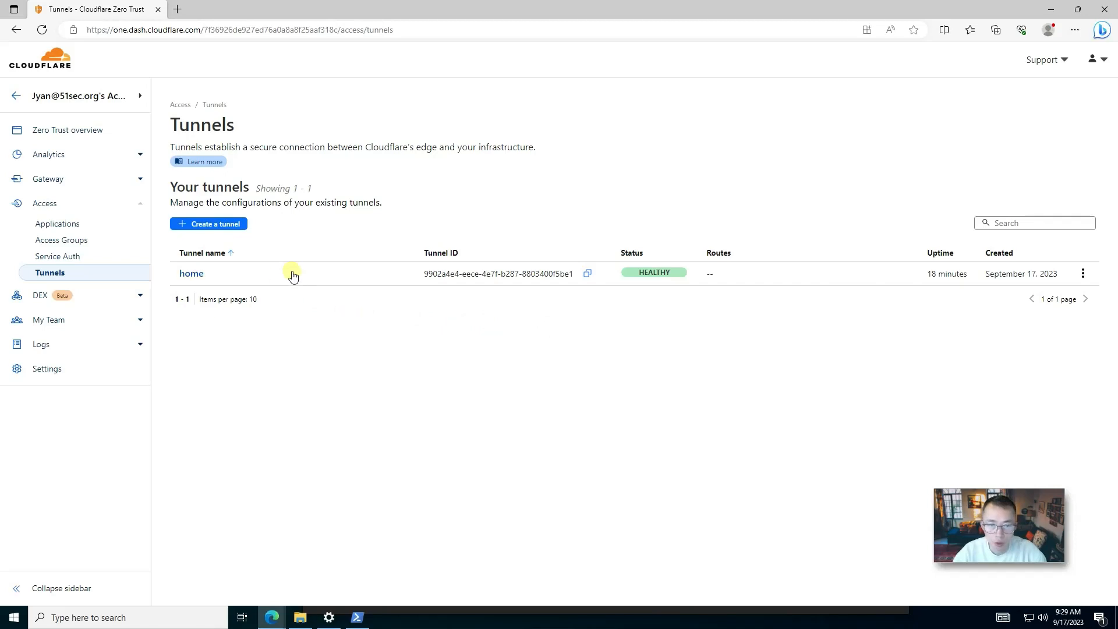
{"action": "mouse_move", "coordinate": [647, 273]}
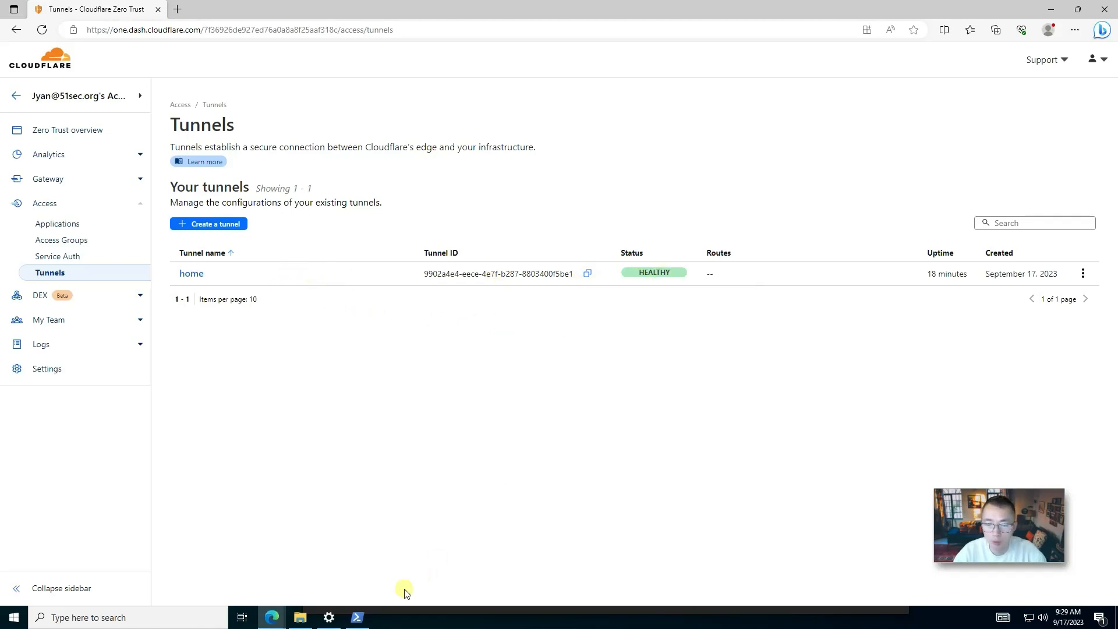
{"action": "left_click", "coordinate": [357, 617]}
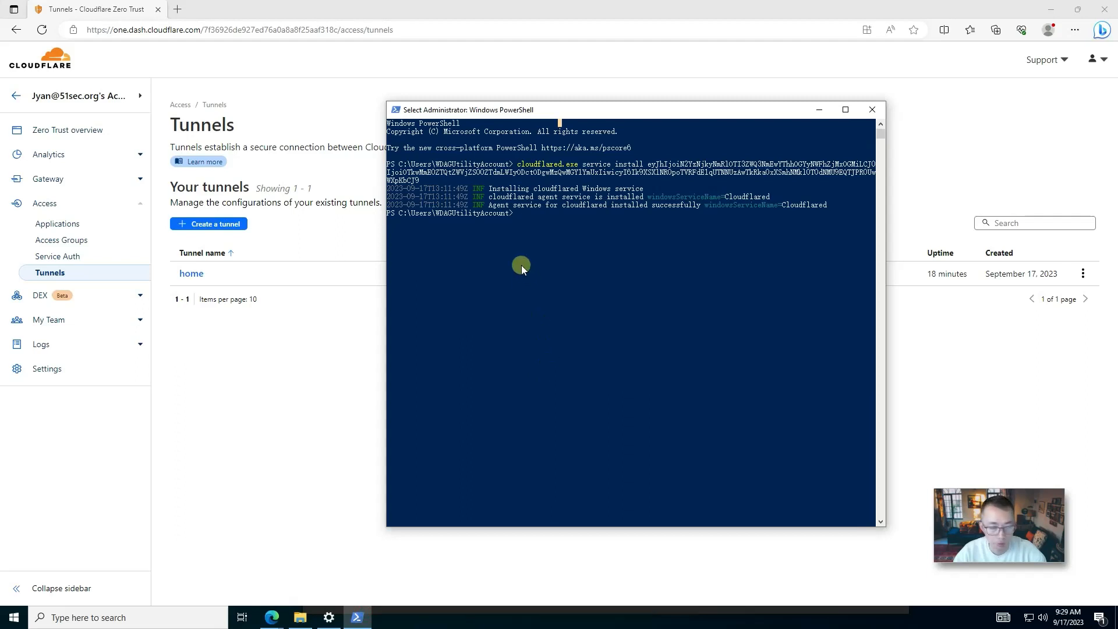
{"action": "left_click", "coordinate": [820, 111]}
- Open the home tunnel's public hostnames and show the speedtest.51sec.eu.org details panel
{"action": "left_click", "coordinate": [197, 274]}
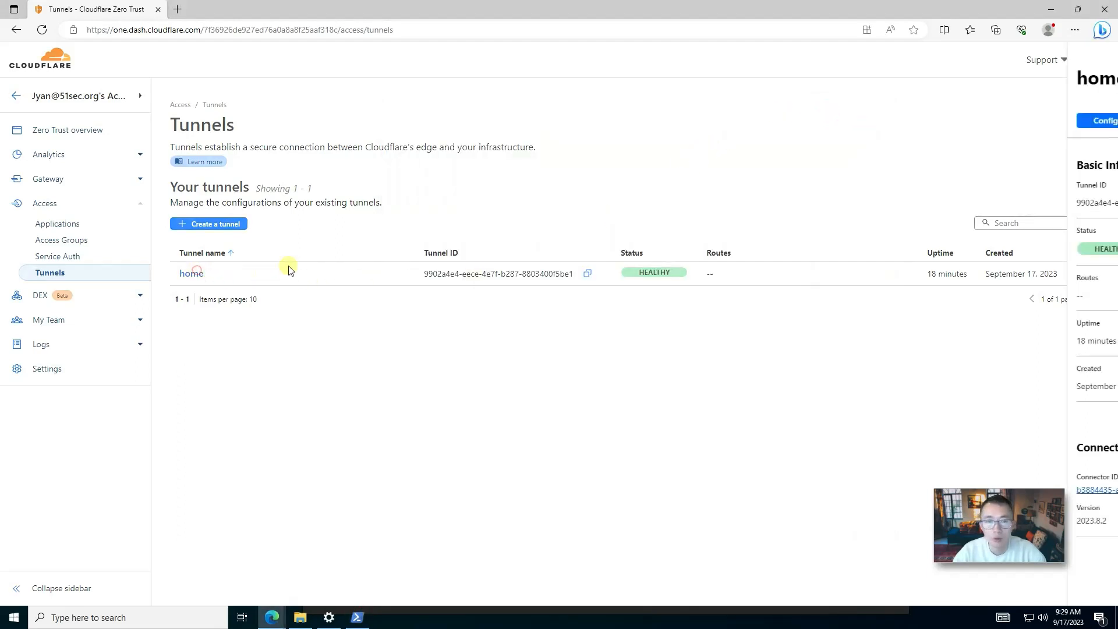
{"action": "left_click", "coordinate": [913, 121]}
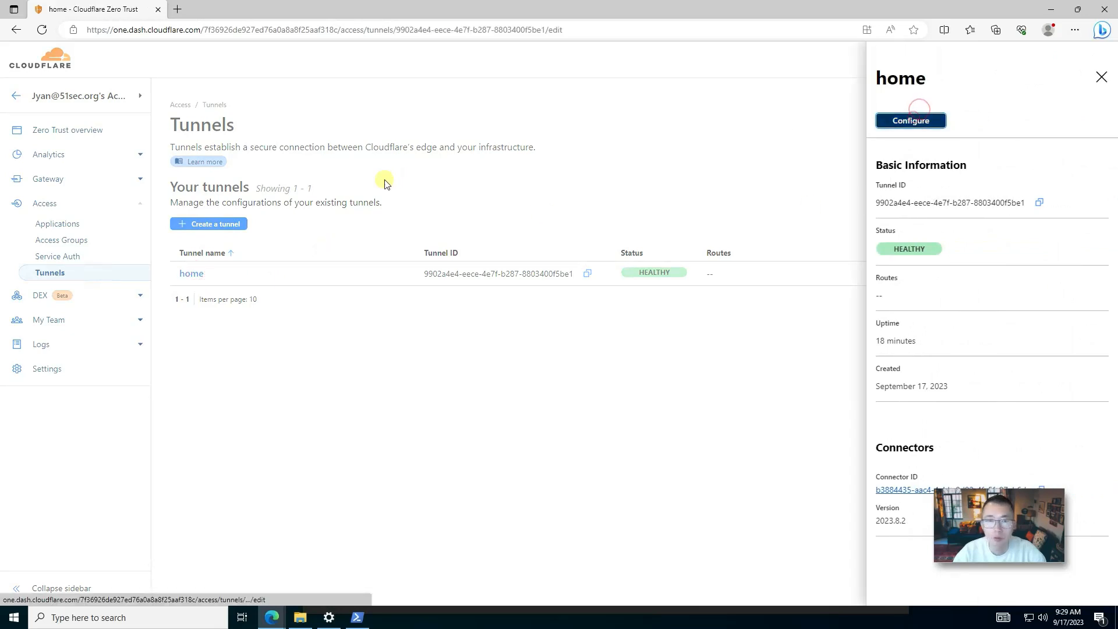
{"action": "left_click", "coordinate": [273, 160]}
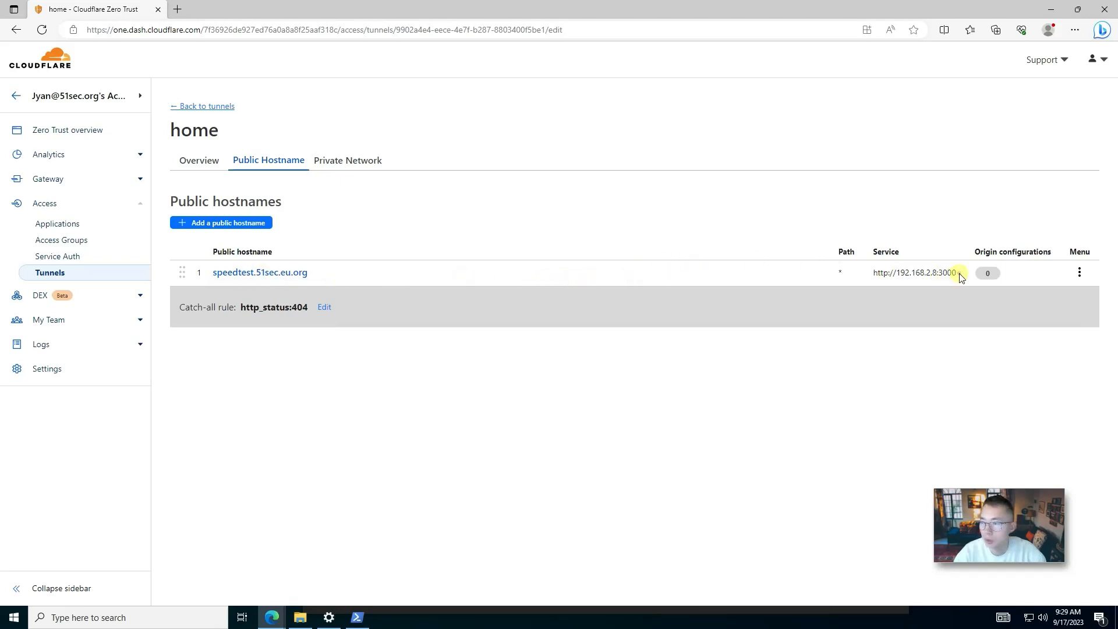
{"action": "left_click_drag", "start_coordinate": [958, 273], "coordinate": [869, 272]}
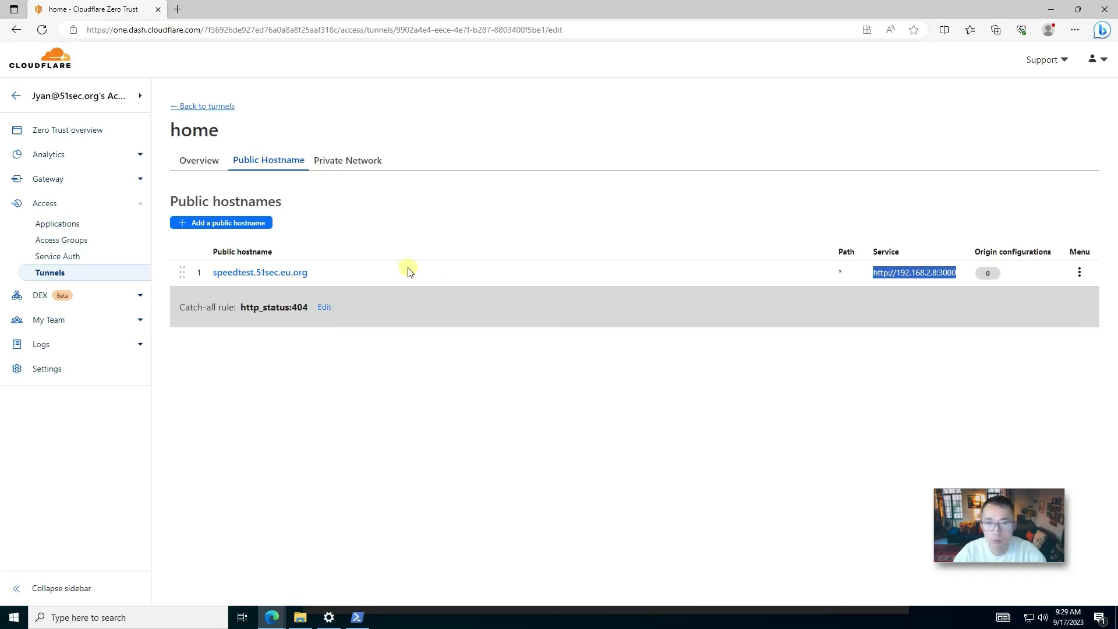
{"action": "left_click", "coordinate": [296, 272]}
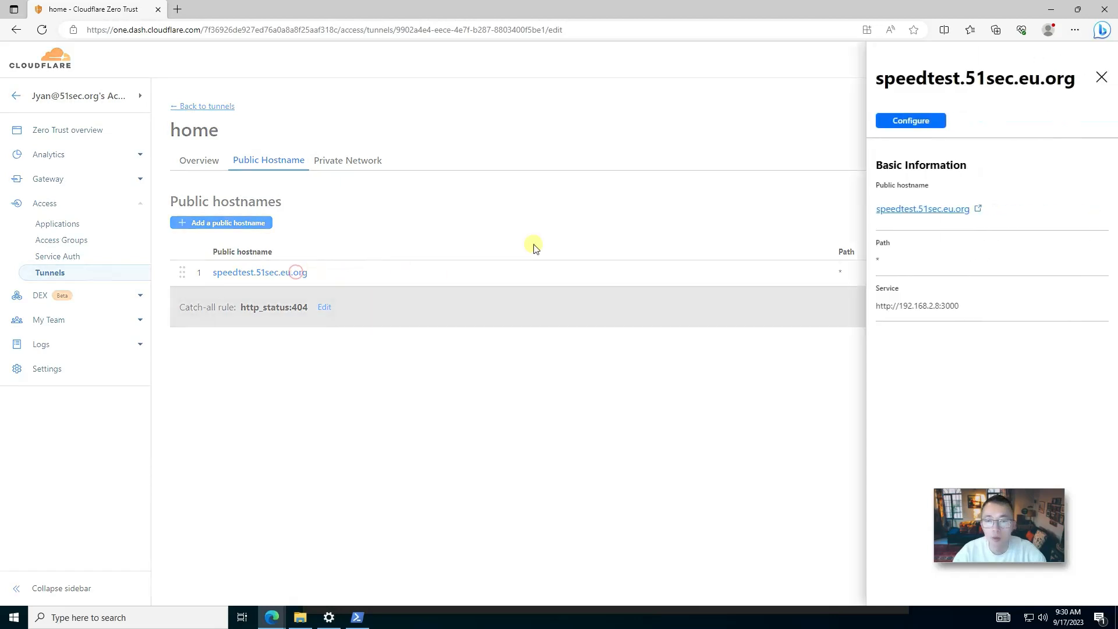
- Run OpenSpeedTest at speedtest.51sec.eu.org (13.2 Mbps down, 30.0 Mbps up), then return to Cloudflare
{"action": "left_click", "coordinate": [920, 209]}
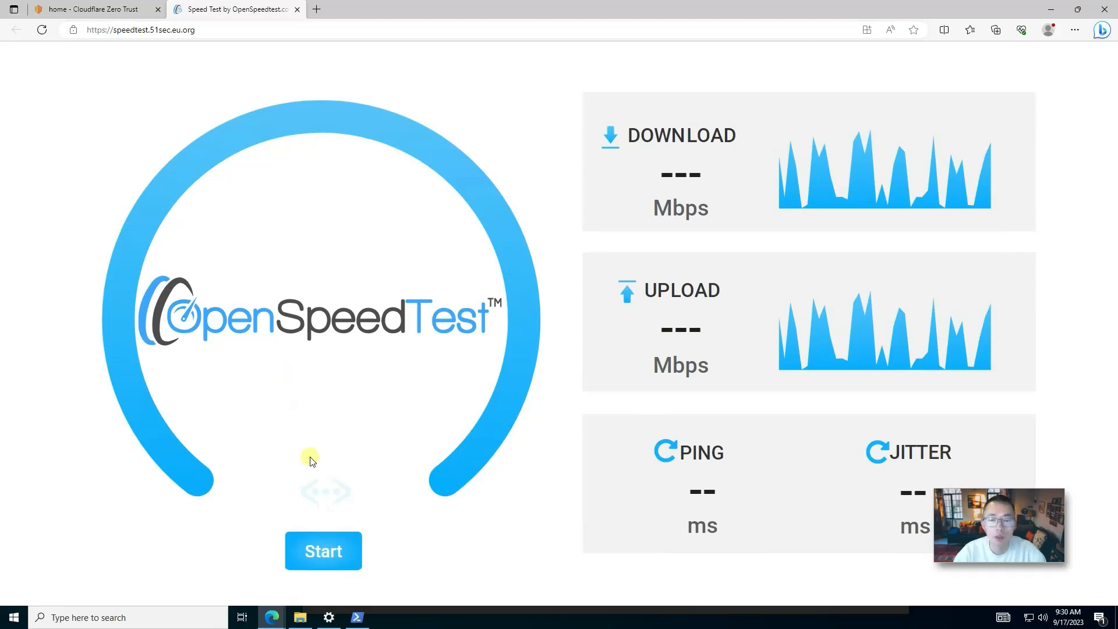
{"action": "left_click", "coordinate": [335, 550]}
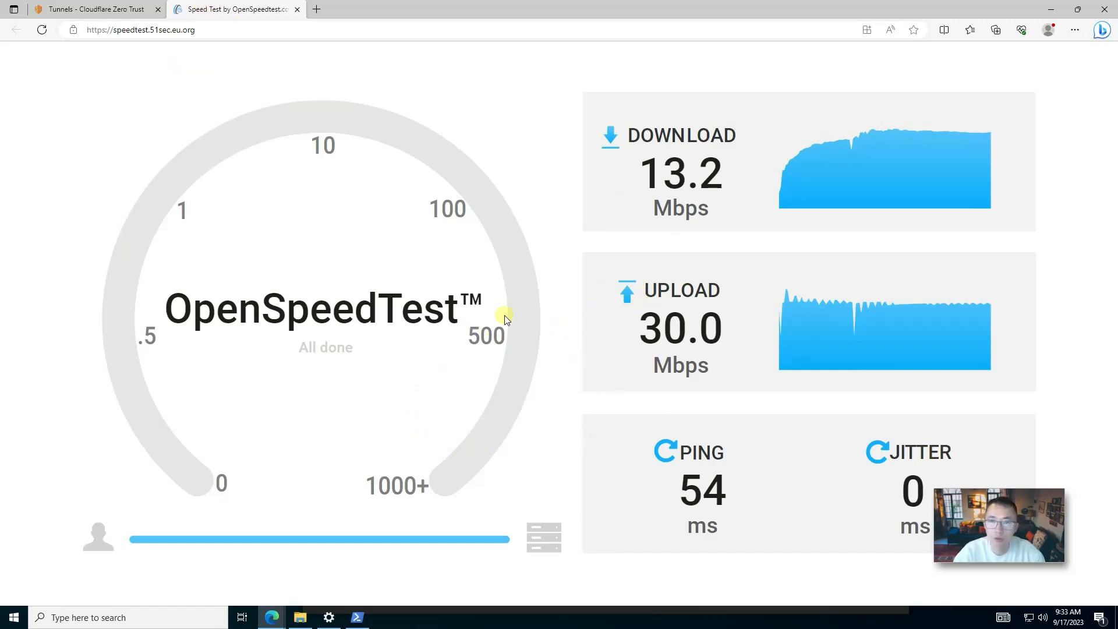
{"action": "left_click", "coordinate": [99, 10]}
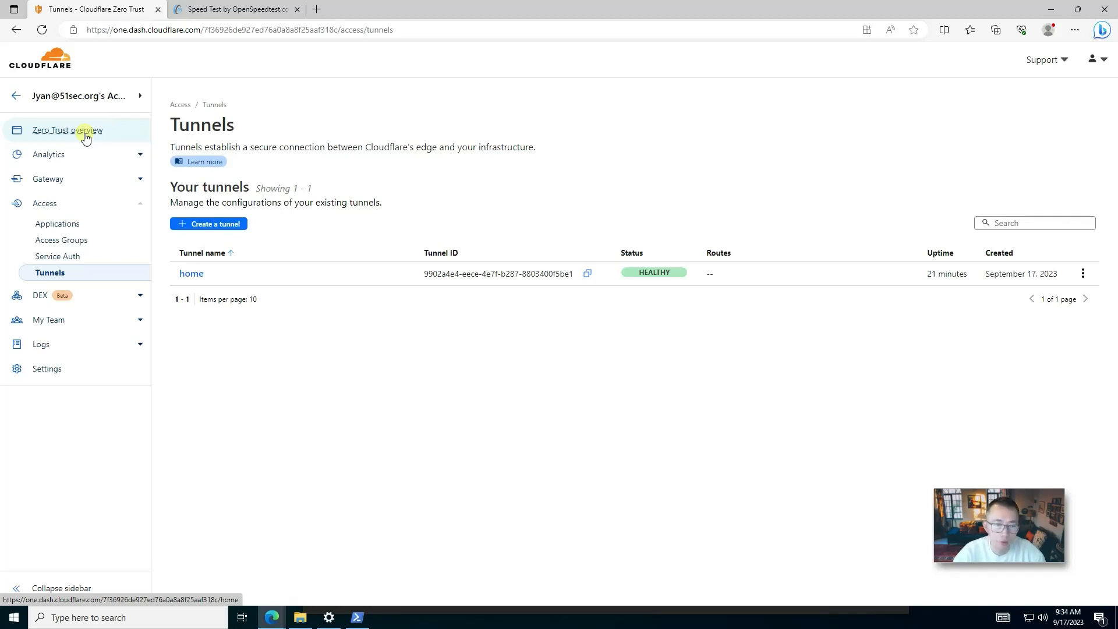
- Open Settings > Authentication, review the addable login providers, and confirm One-time PIN is configured
{"action": "left_click", "coordinate": [93, 373]}
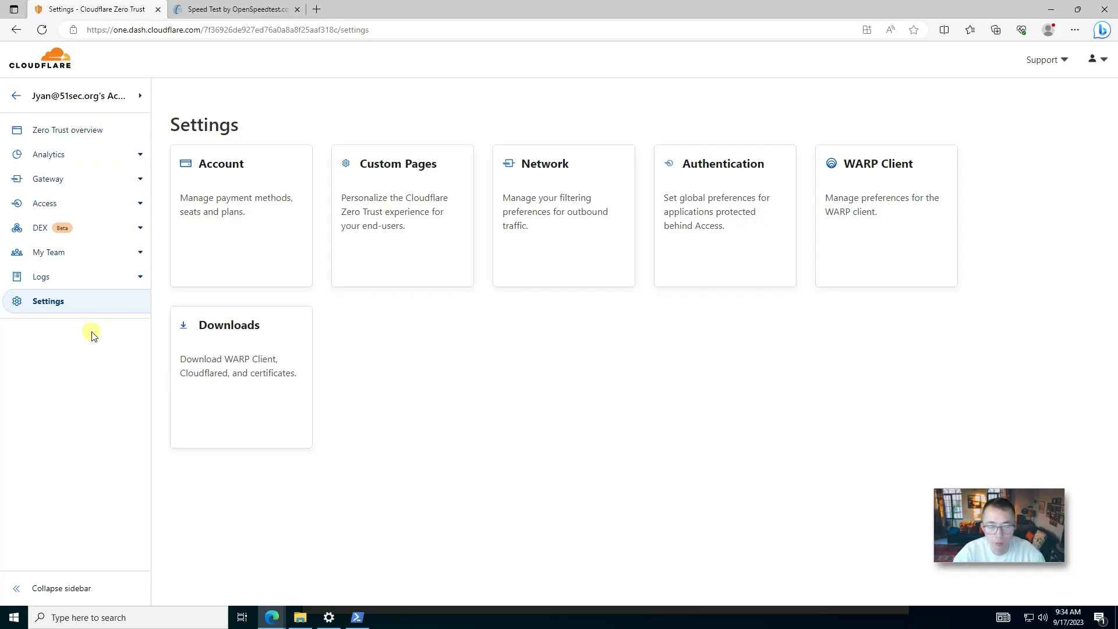
{"action": "left_click", "coordinate": [706, 205]}
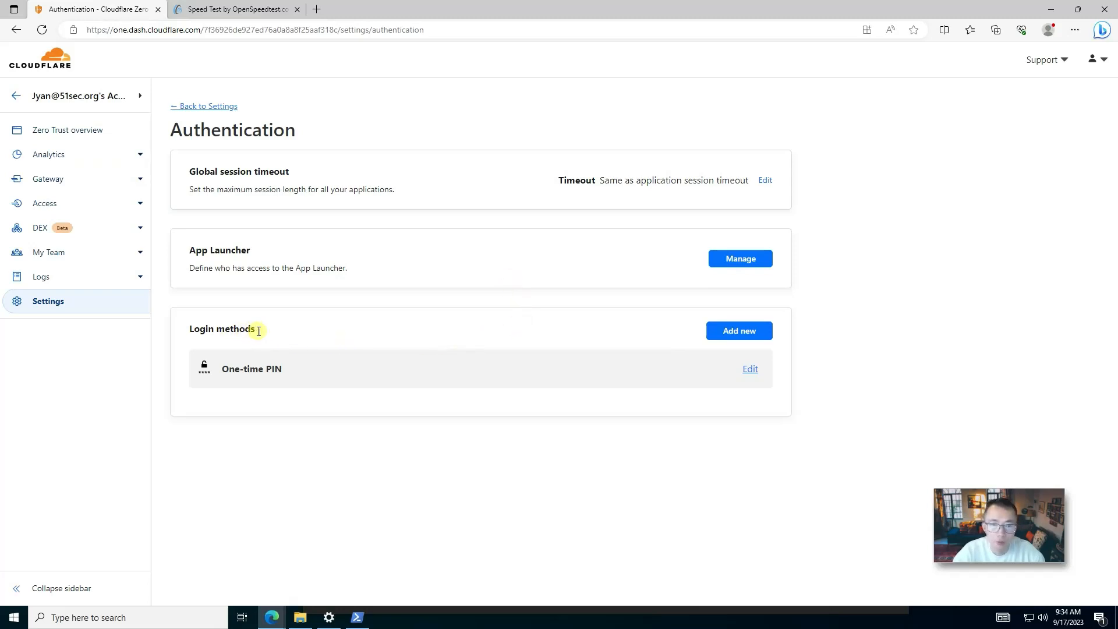
{"action": "left_click_drag", "start_coordinate": [265, 328], "coordinate": [190, 329]}
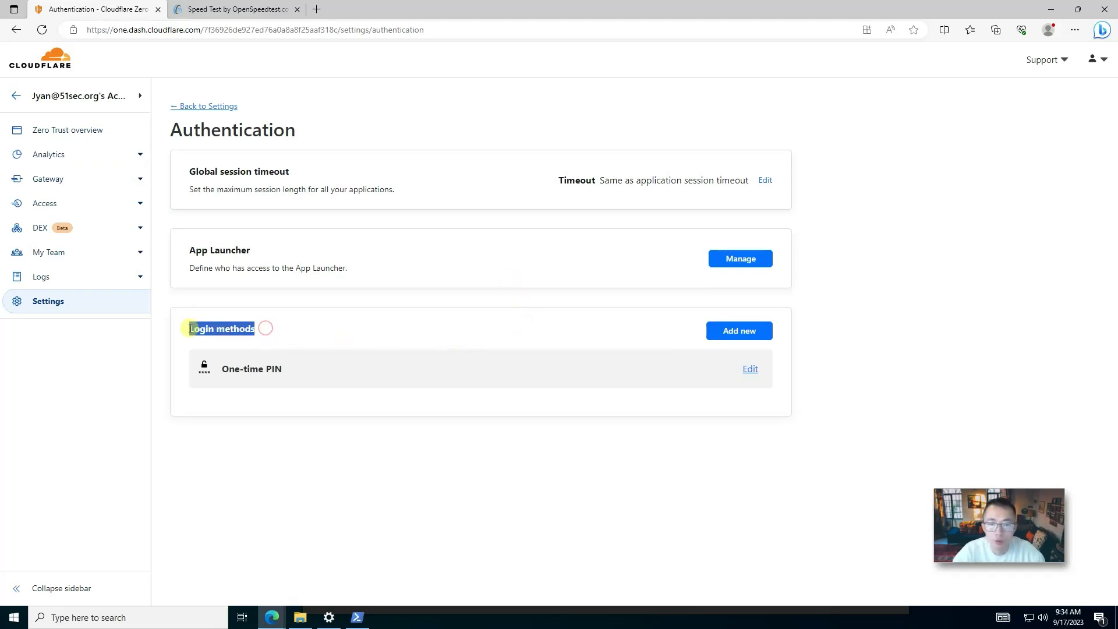
{"action": "left_click", "coordinate": [747, 329]}
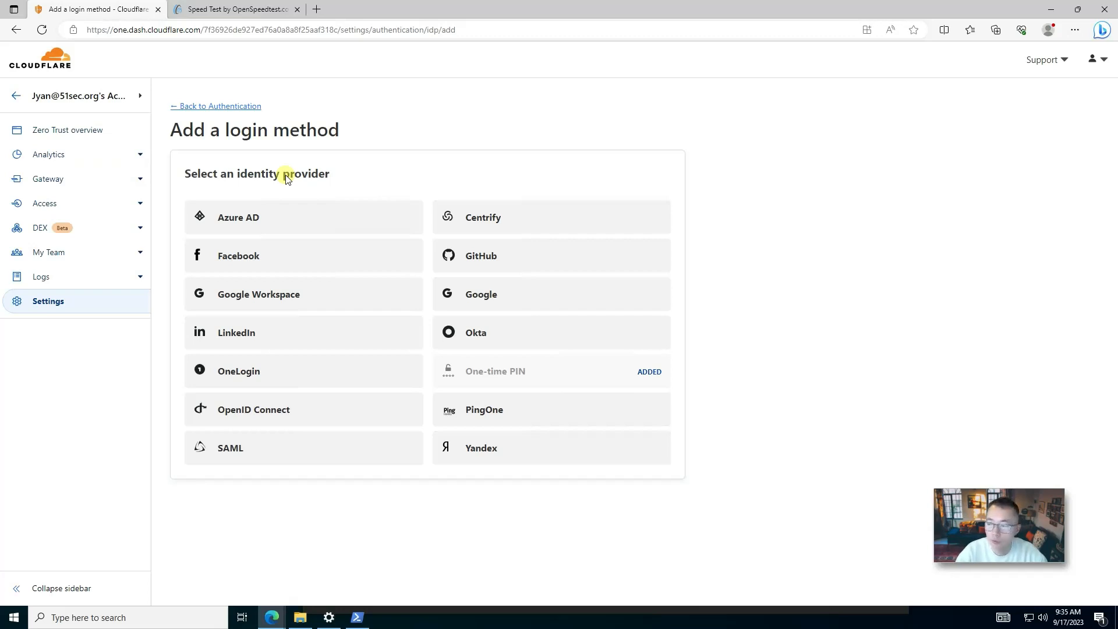
{"action": "left_click", "coordinate": [242, 108]}
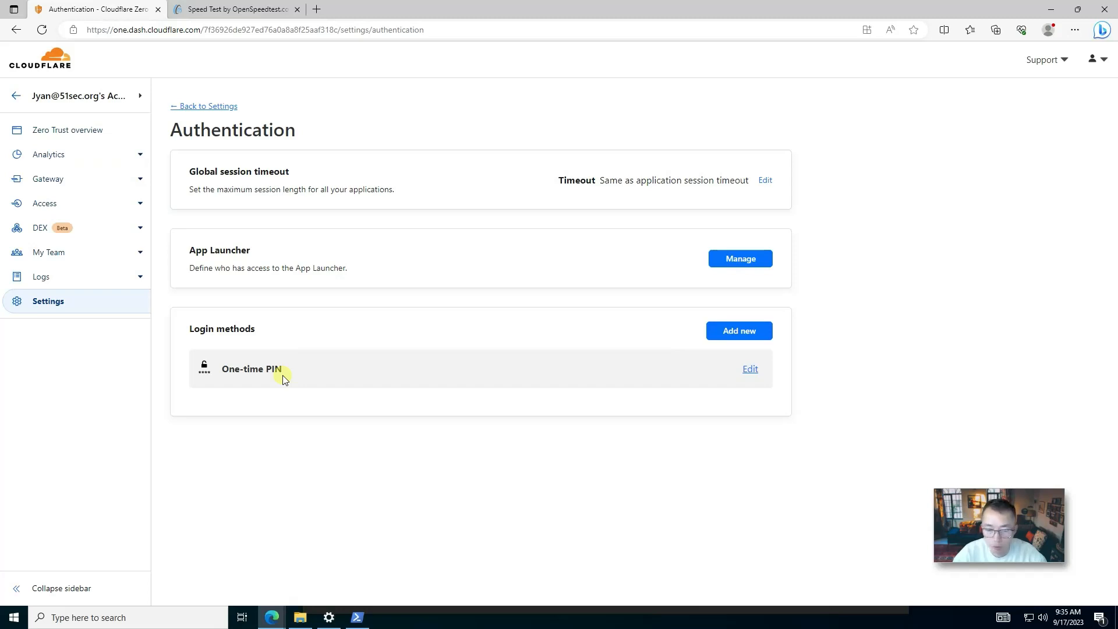
- Start a new self-hosted Access application named 'speedtest'
{"action": "left_click", "coordinate": [99, 208]}
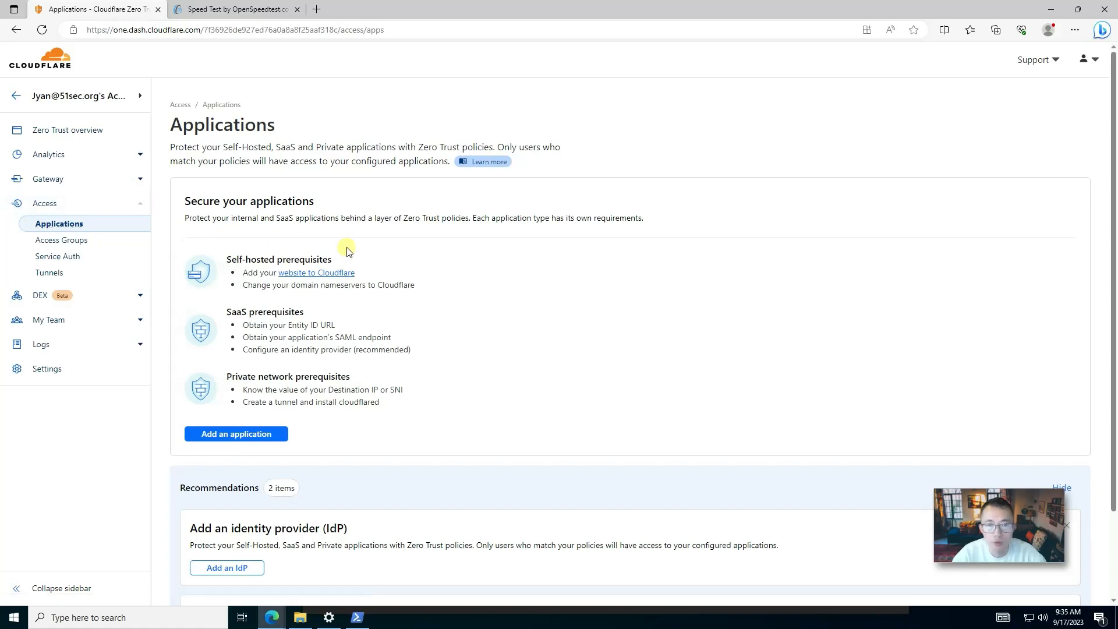
{"action": "left_click", "coordinate": [276, 441]}
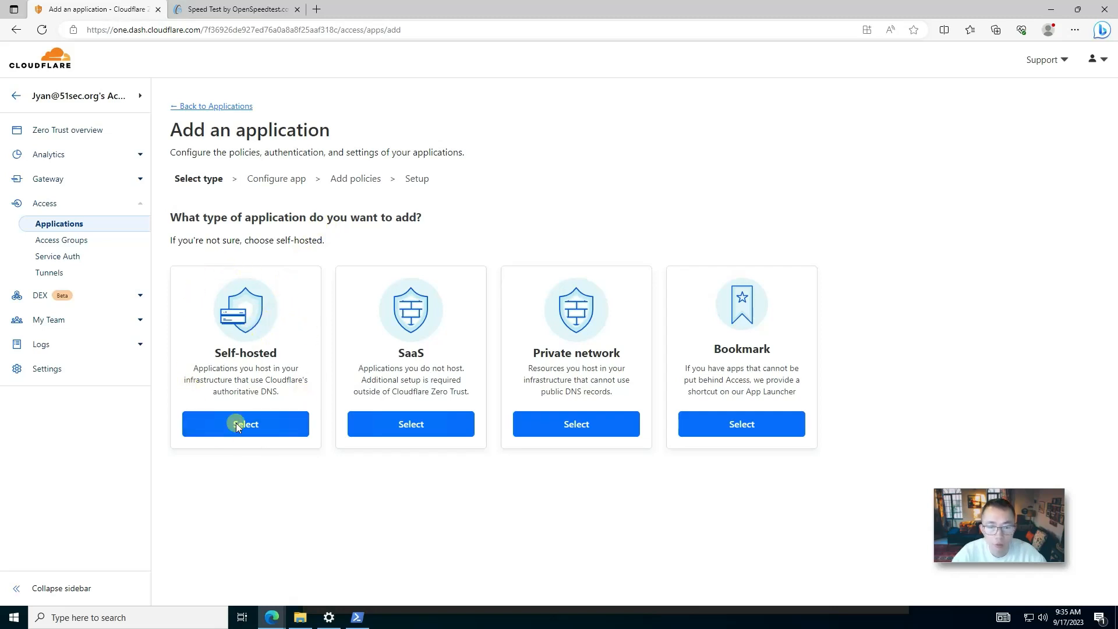
{"action": "left_click", "coordinate": [268, 428]}
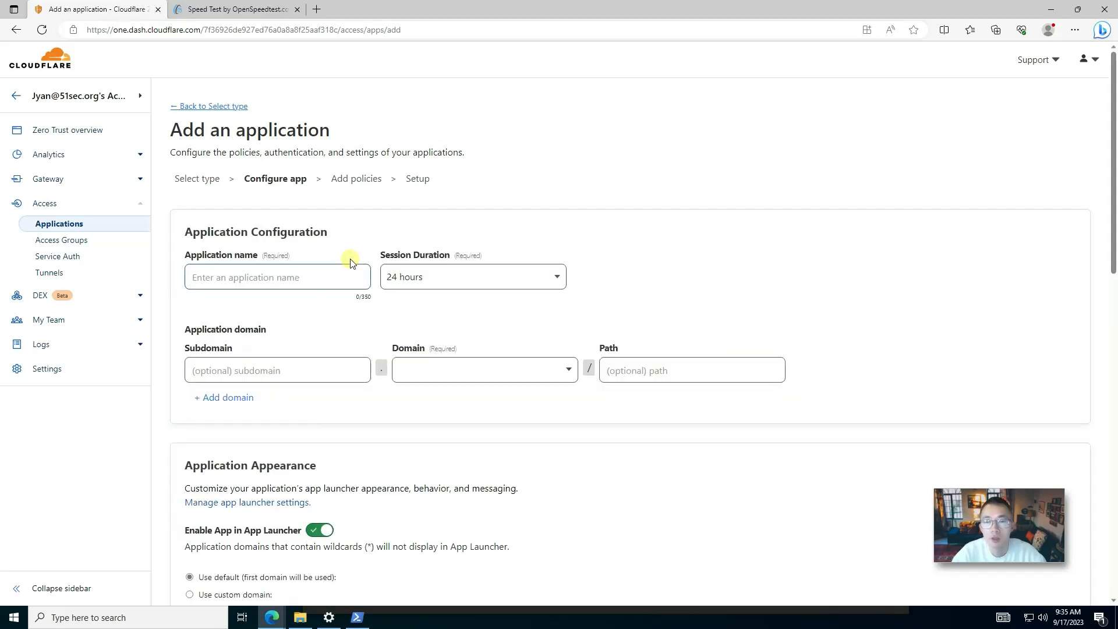
{"action": "left_click", "coordinate": [249, 283]}
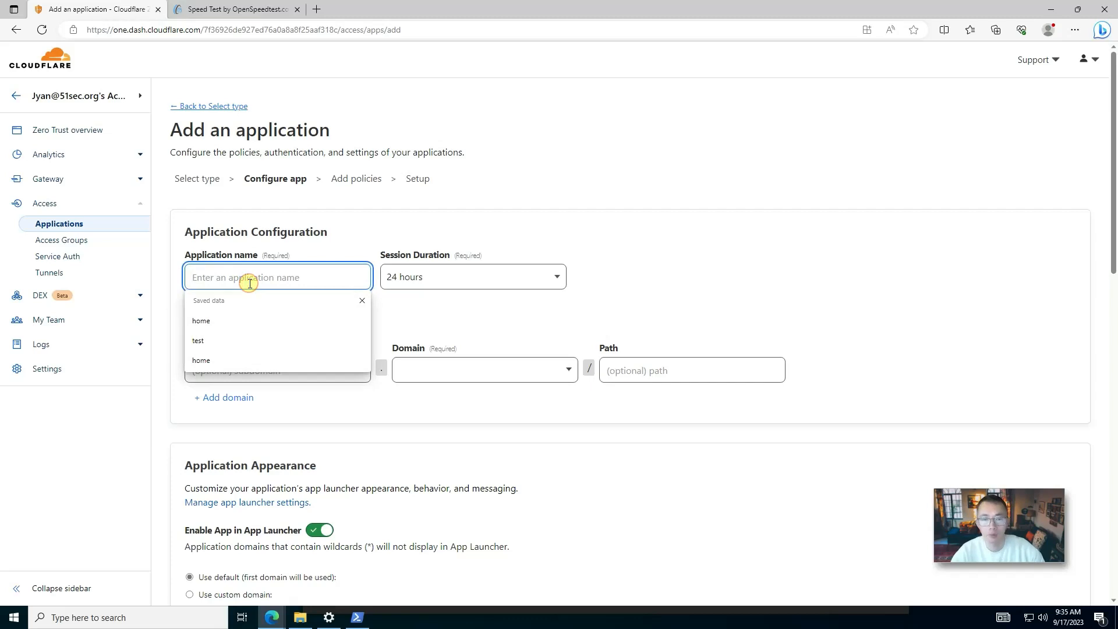
{"action": "type", "text": "speedtest"}
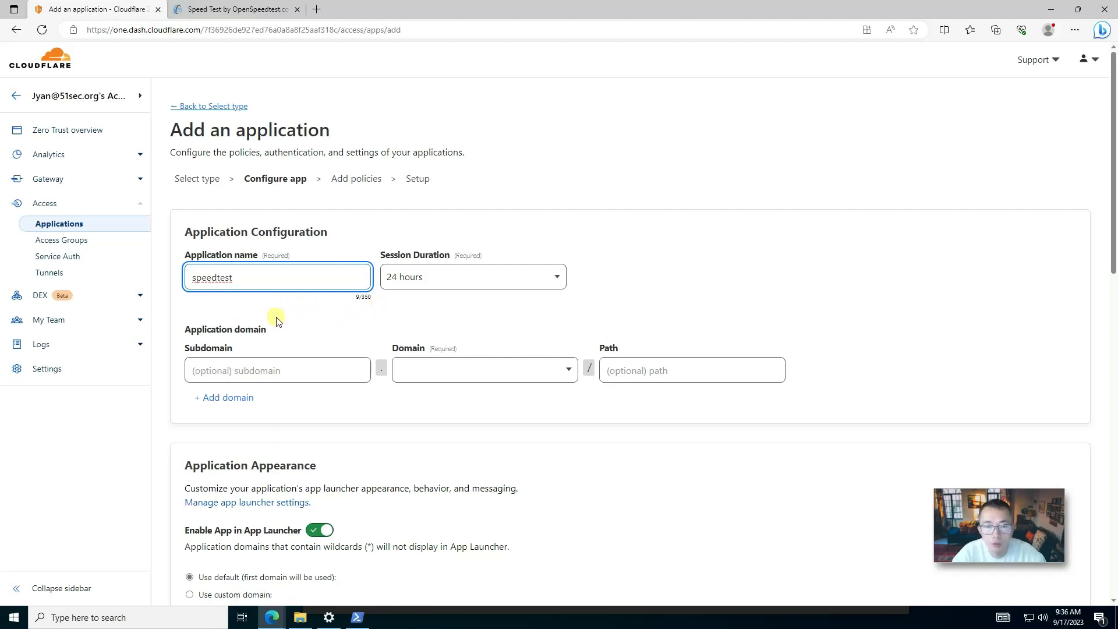
- Set its subdomain to speedtest on domain 51sec.eu.org and continue to policies
{"action": "left_click", "coordinate": [307, 368]}
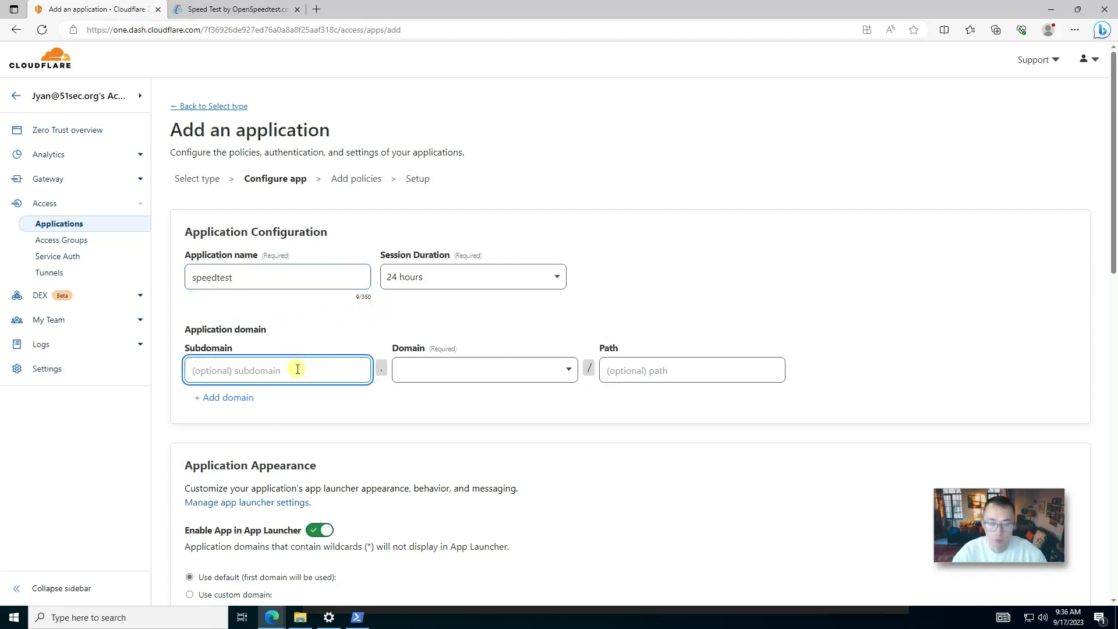
{"action": "type", "text": "speedtest"}
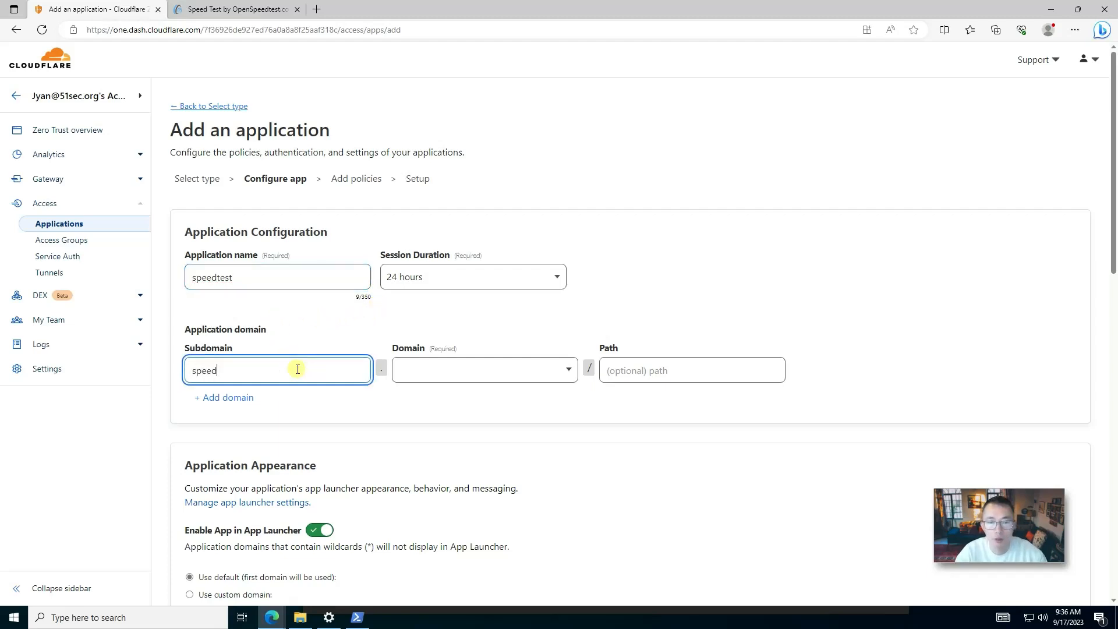
{"action": "left_click", "coordinate": [513, 370]}
{"action": "left_click", "coordinate": [447, 421]}
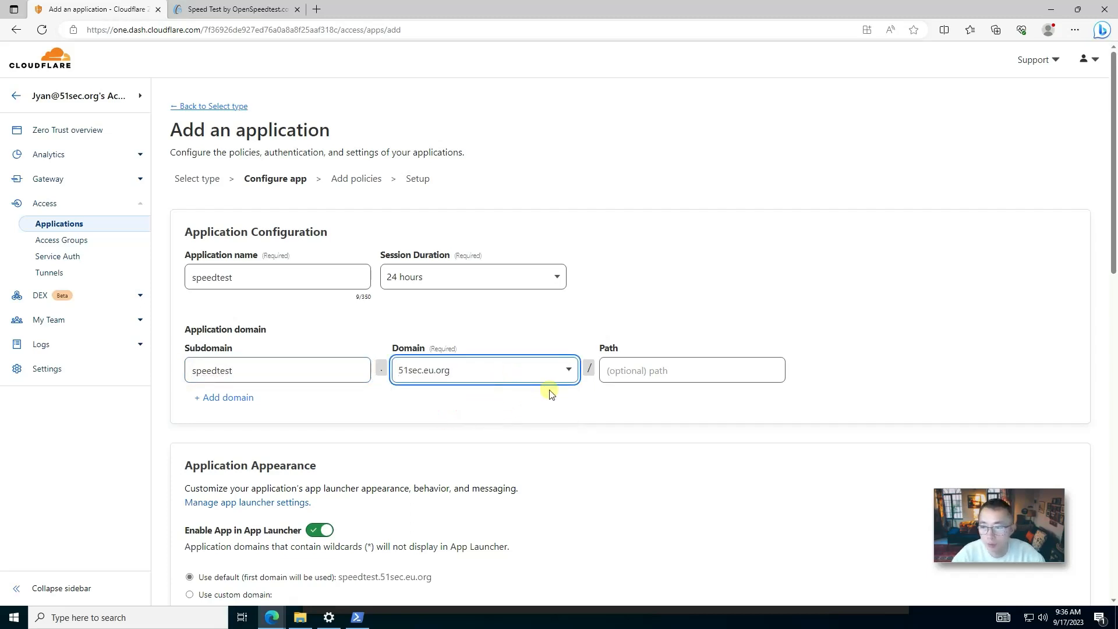
{"action": "scroll", "coordinate": [366, 426], "scroll_direction": "down", "scroll_amount": 6}
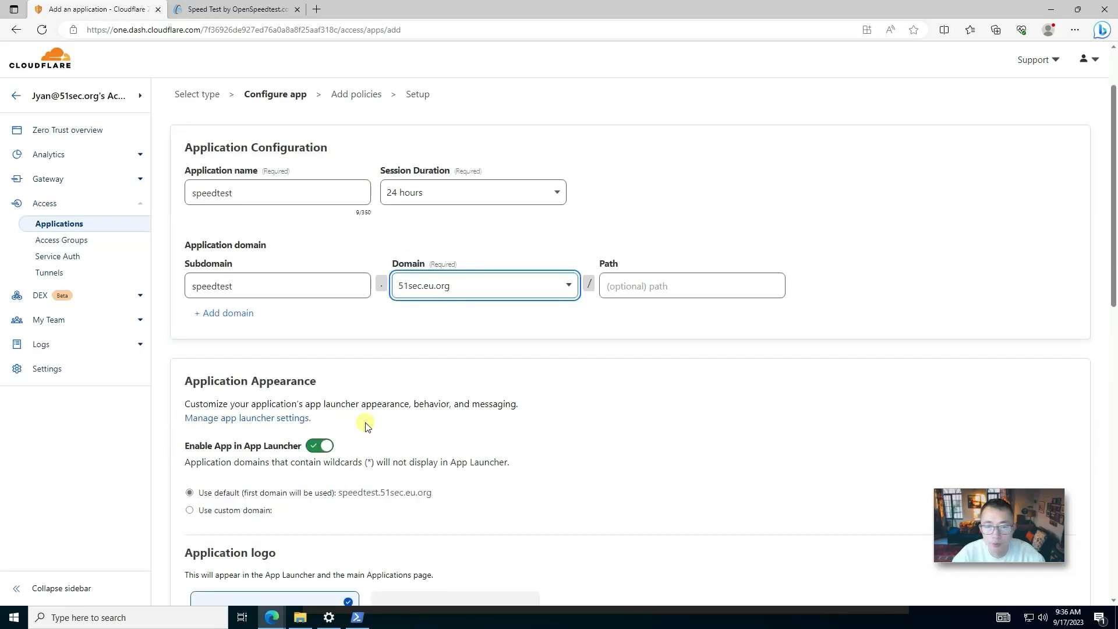
{"action": "scroll", "coordinate": [390, 488], "scroll_direction": "down", "scroll_amount": 8}
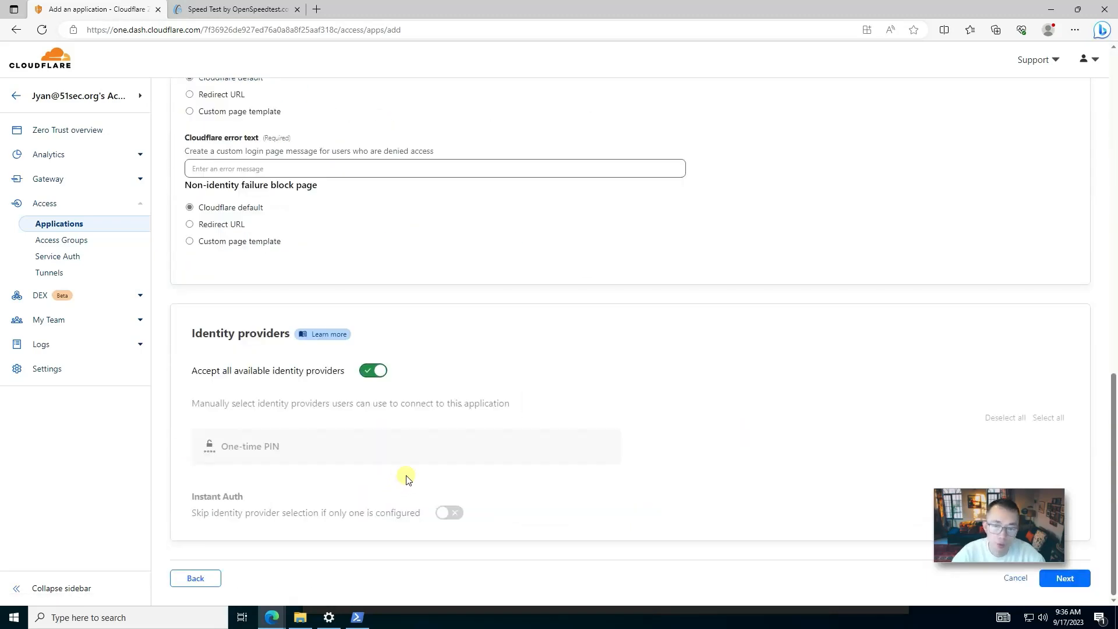
{"action": "scroll", "coordinate": [408, 477], "scroll_direction": "up", "scroll_amount": 8}
{"action": "scroll", "coordinate": [411, 478], "scroll_direction": "up", "scroll_amount": 1}
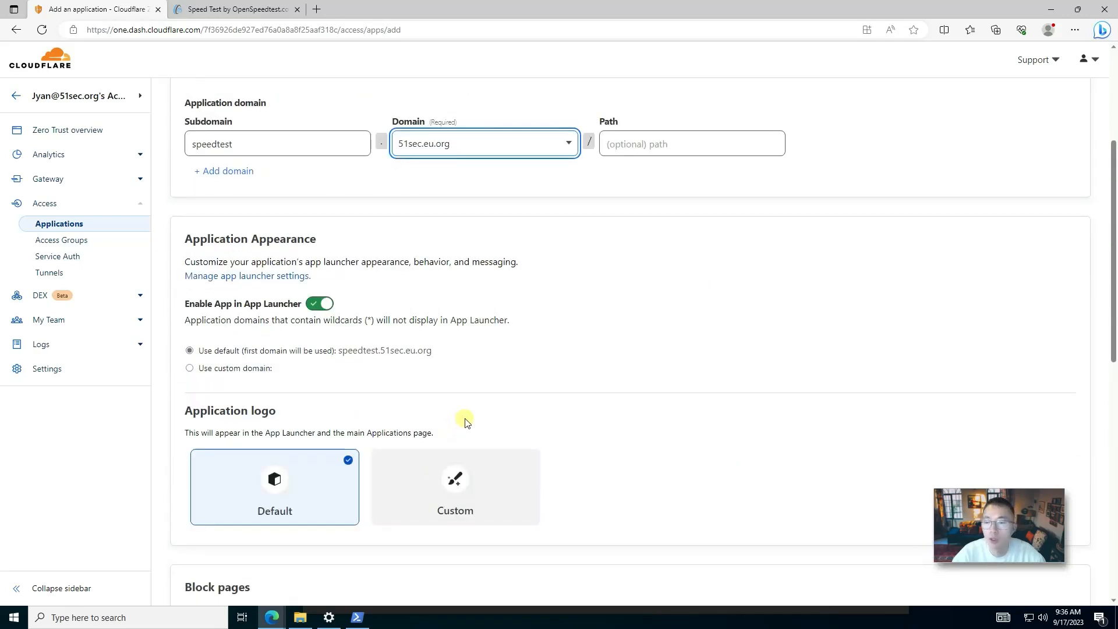
{"action": "scroll", "coordinate": [561, 425], "scroll_direction": "up", "scroll_amount": 4}
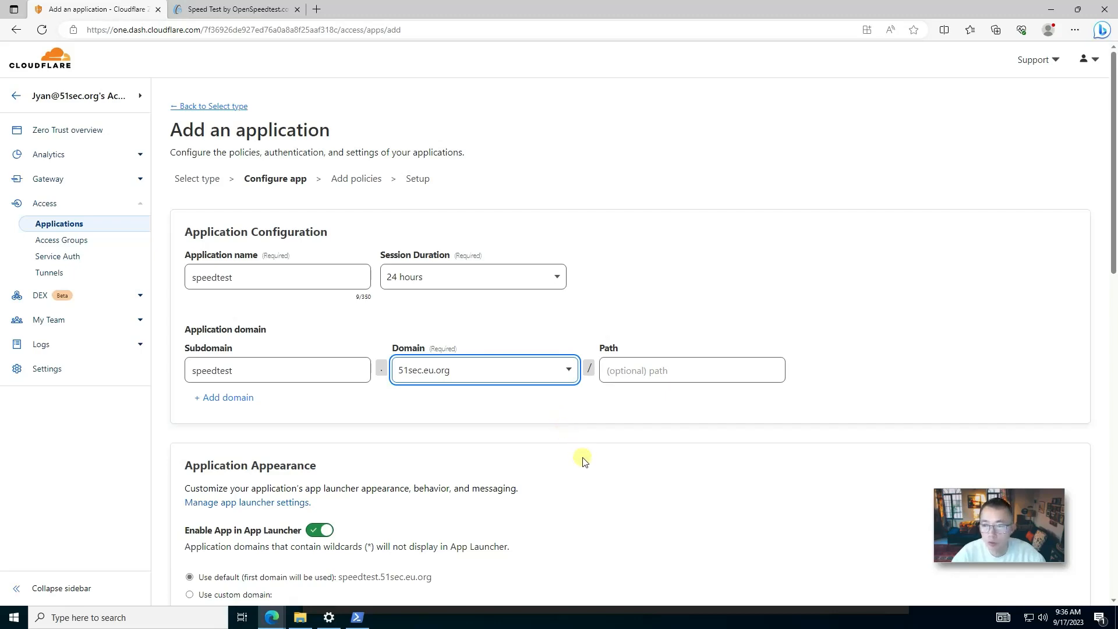
{"action": "left_click_drag", "start_coordinate": [1109, 281], "coordinate": [1110, 623]}
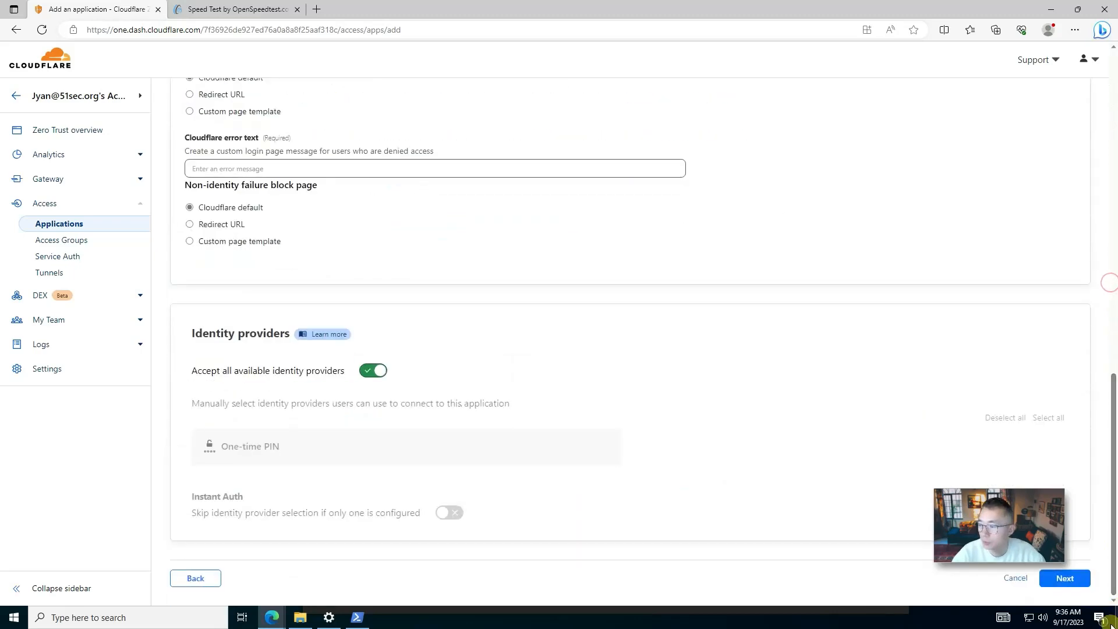
{"action": "left_click", "coordinate": [1063, 578]}
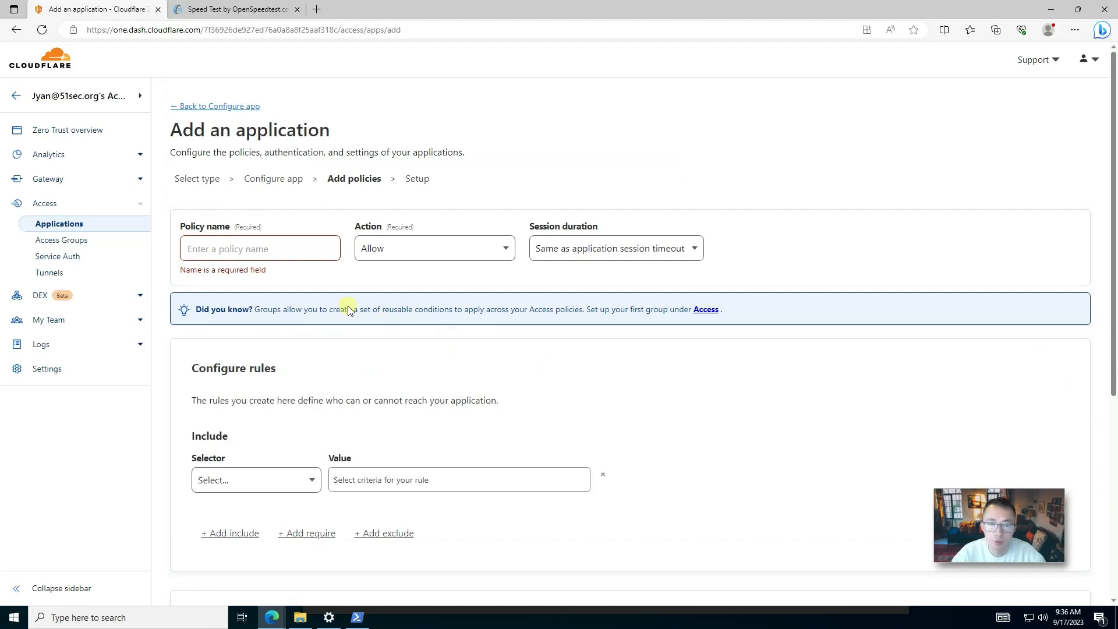
- Name the Allow policy 'OTP authentication' and look through the available rule selectors
{"action": "left_click", "coordinate": [294, 248]}
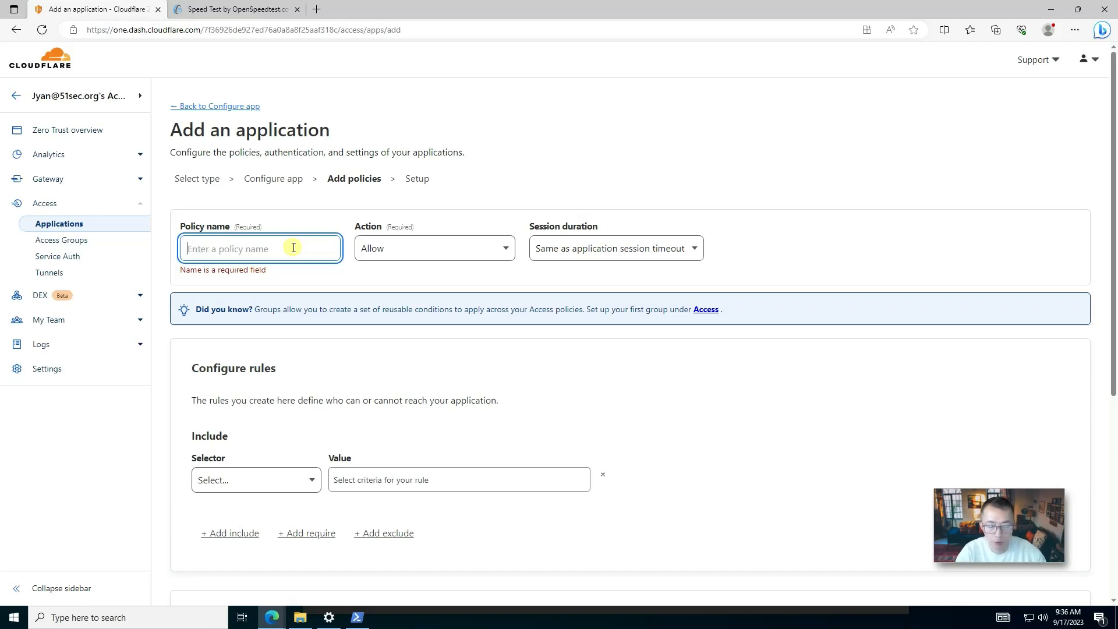
{"action": "type", "text": "OTP authentication"}
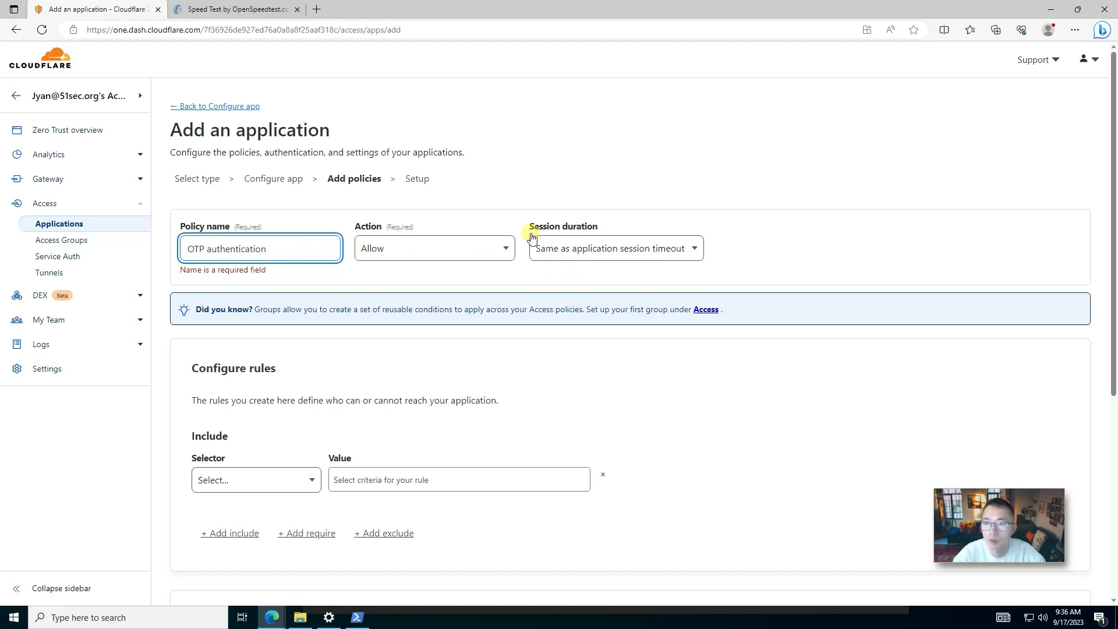
{"action": "left_click", "coordinate": [433, 282]}
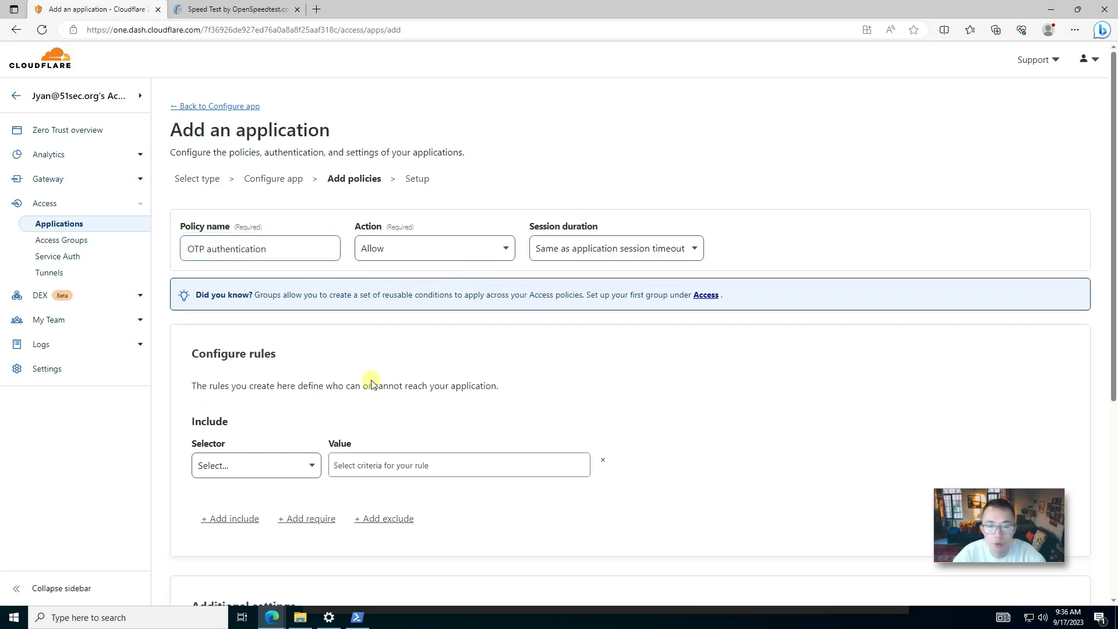
{"action": "scroll", "coordinate": [324, 370], "scroll_direction": "down", "scroll_amount": 2}
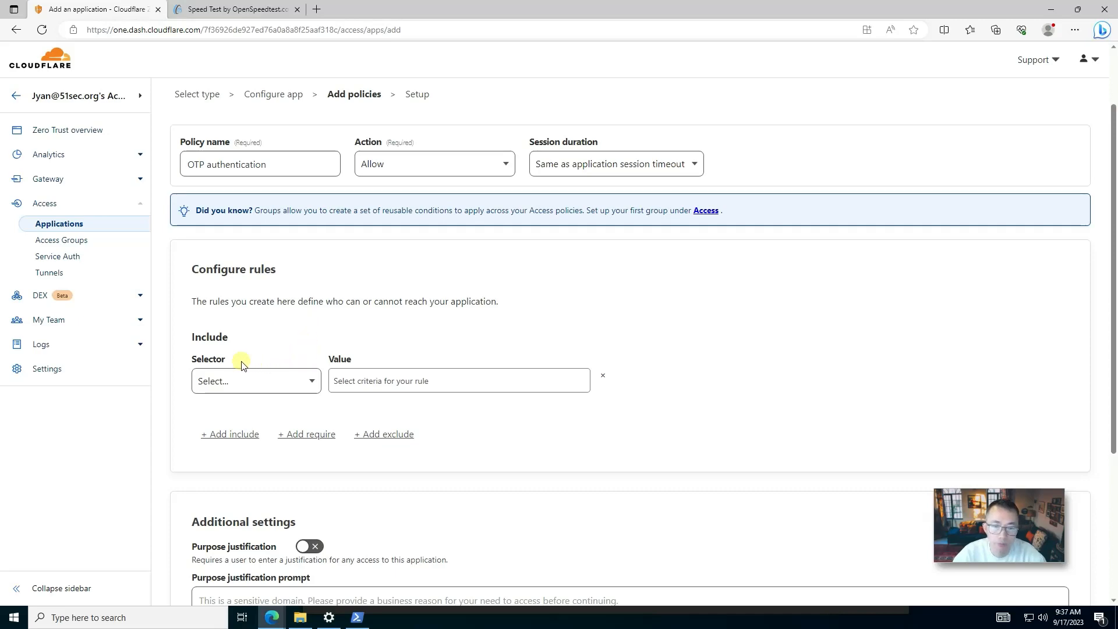
{"action": "left_click", "coordinate": [311, 380]}
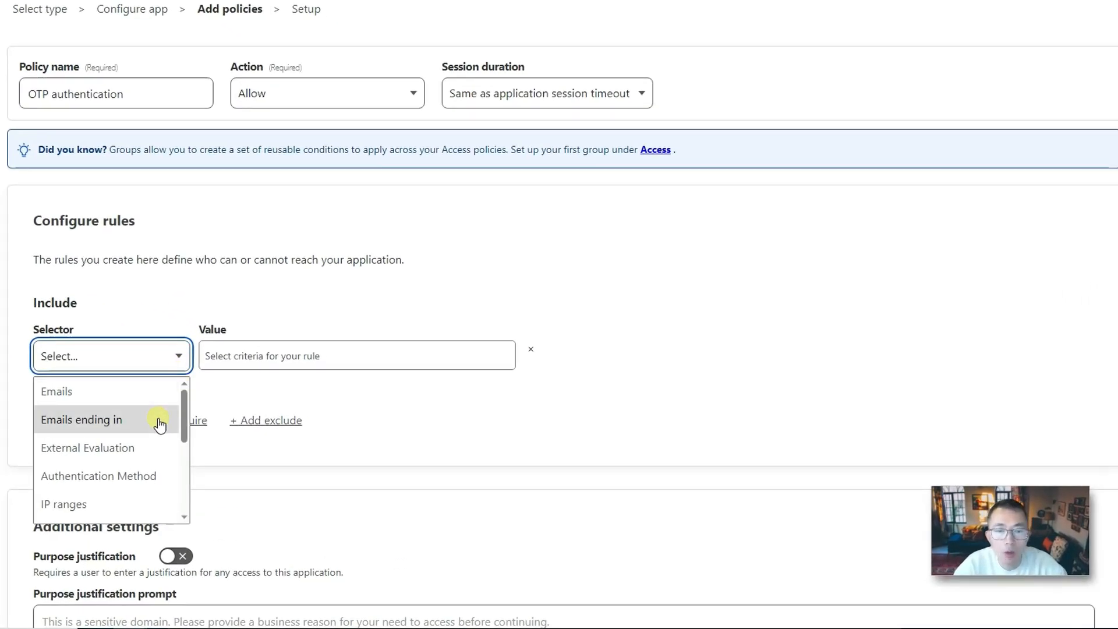
{"action": "scroll", "coordinate": [160, 426], "scroll_direction": "down", "scroll_amount": 3}
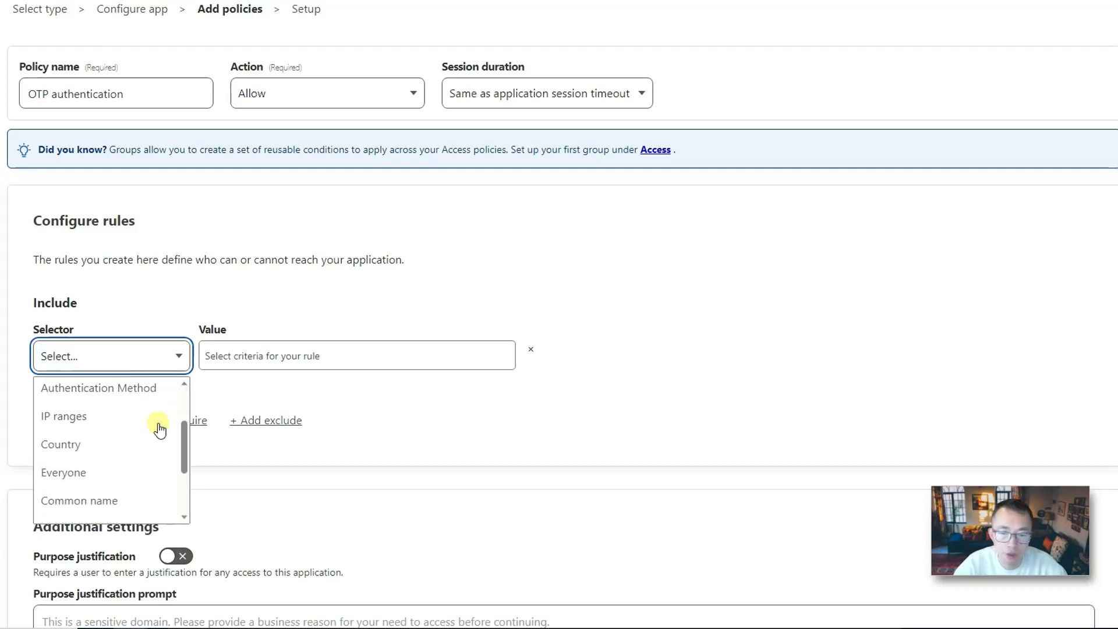
{"action": "scroll", "coordinate": [160, 430], "scroll_direction": "down", "scroll_amount": 2}
{"action": "scroll", "coordinate": [161, 429], "scroll_direction": "down", "scroll_amount": 1}
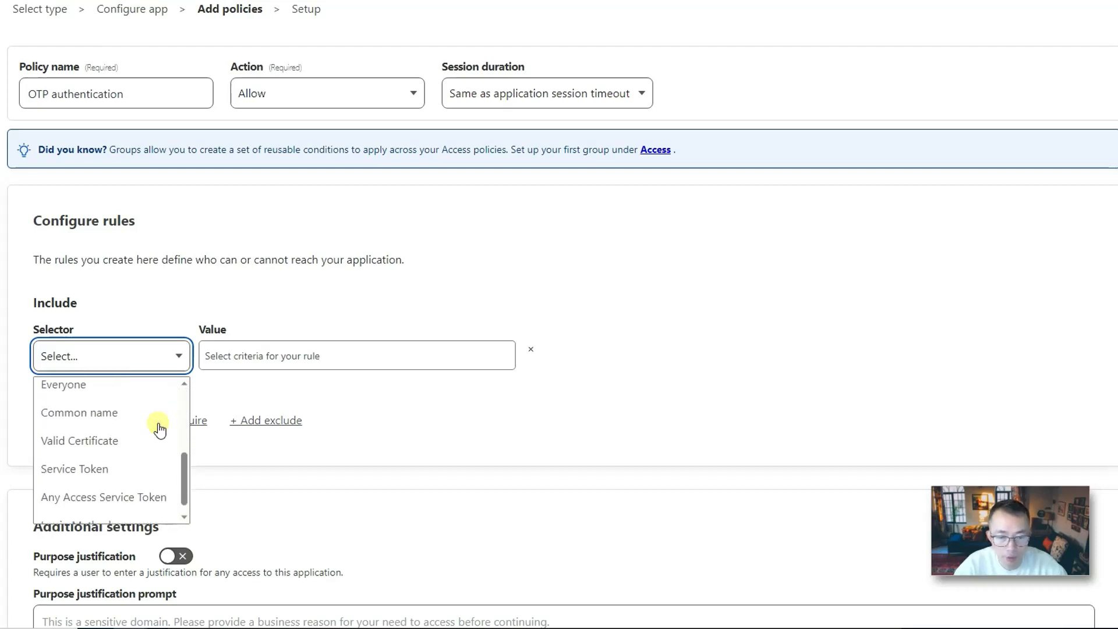
{"action": "scroll", "coordinate": [157, 444], "scroll_direction": "up", "scroll_amount": 3}
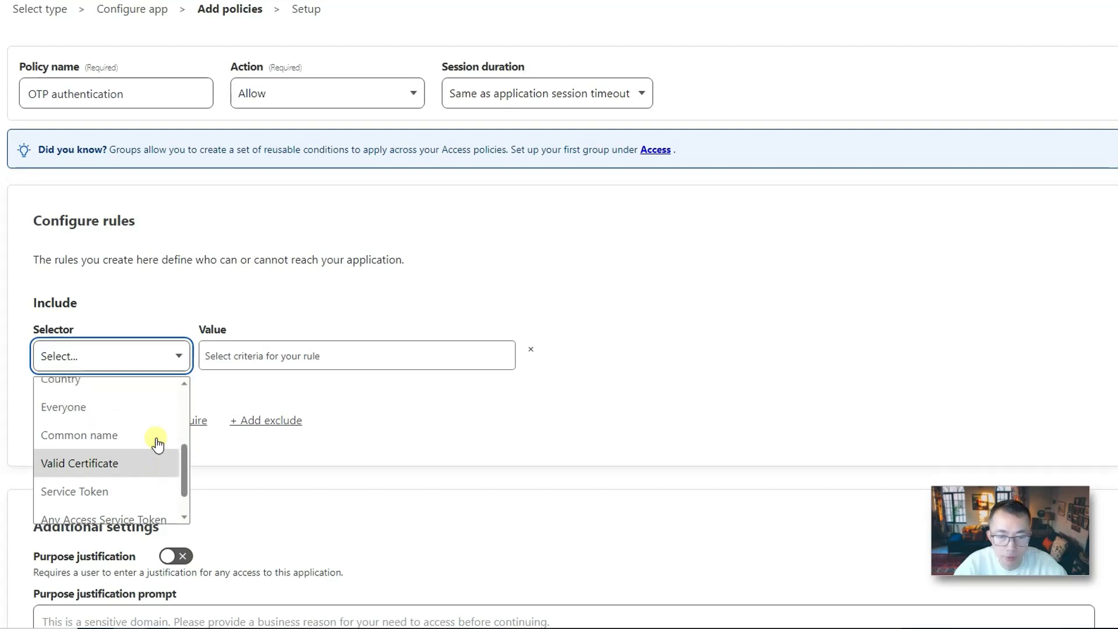
{"action": "scroll", "coordinate": [153, 431], "scroll_direction": "up", "scroll_amount": 2}
{"action": "scroll", "coordinate": [153, 417], "scroll_direction": "up", "scroll_amount": 2}
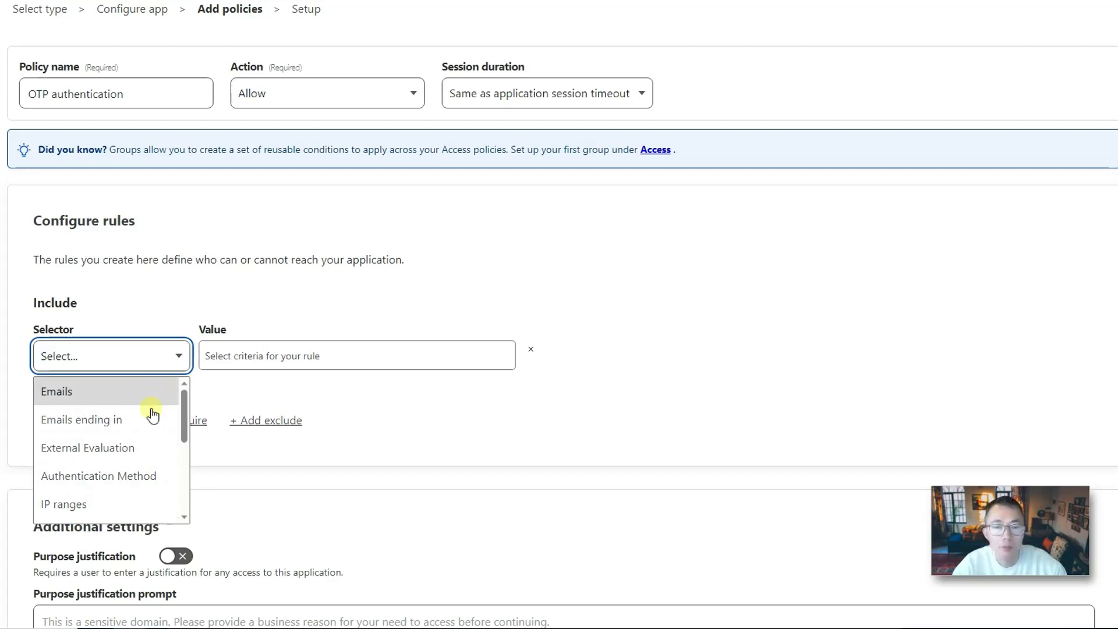
{"action": "scroll", "coordinate": [147, 502], "scroll_direction": "down", "scroll_amount": 1}
{"action": "scroll", "coordinate": [147, 502], "scroll_direction": "down", "scroll_amount": 3}
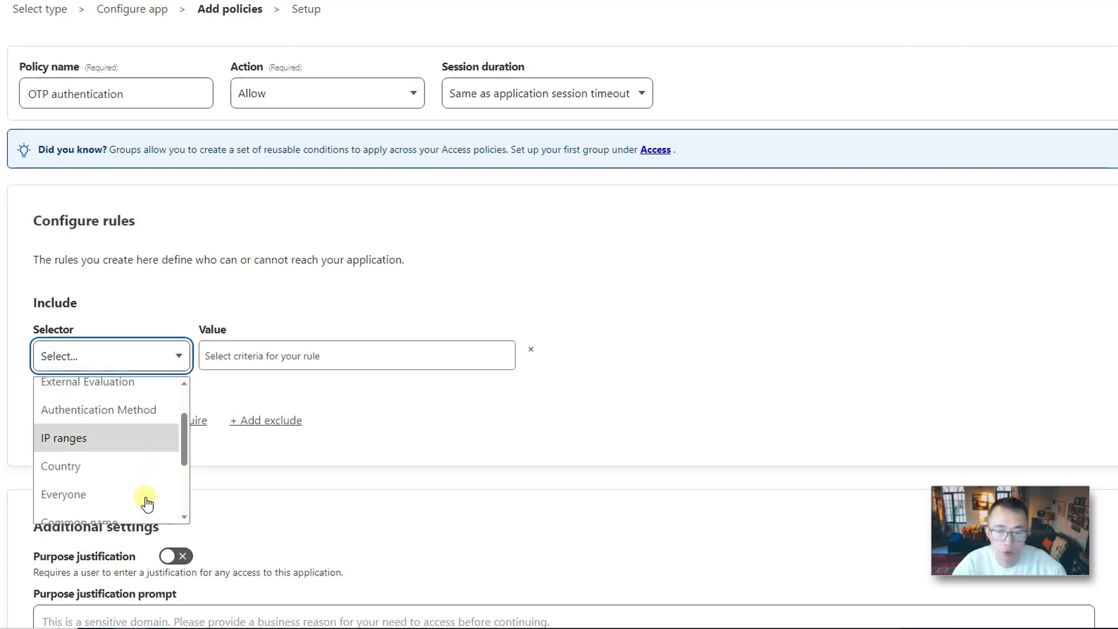
{"action": "scroll", "coordinate": [146, 502], "scroll_direction": "down", "scroll_amount": 1}
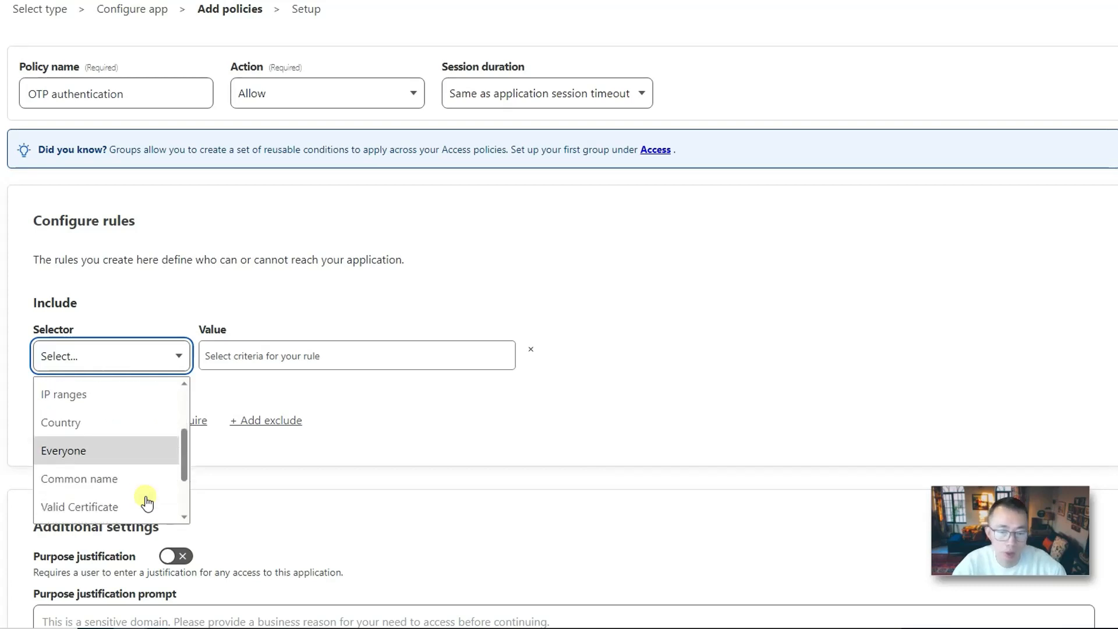
{"action": "scroll", "coordinate": [149, 495], "scroll_direction": "down", "scroll_amount": 2}
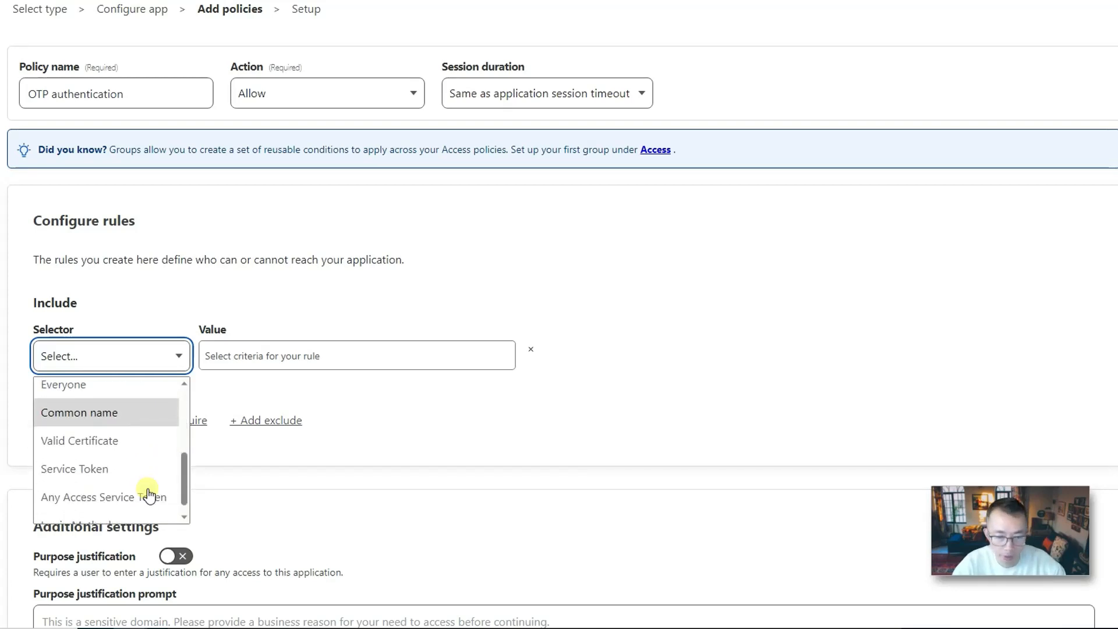
{"action": "scroll", "coordinate": [149, 493], "scroll_direction": "up", "scroll_amount": 6}
{"action": "left_click", "coordinate": [136, 396]}
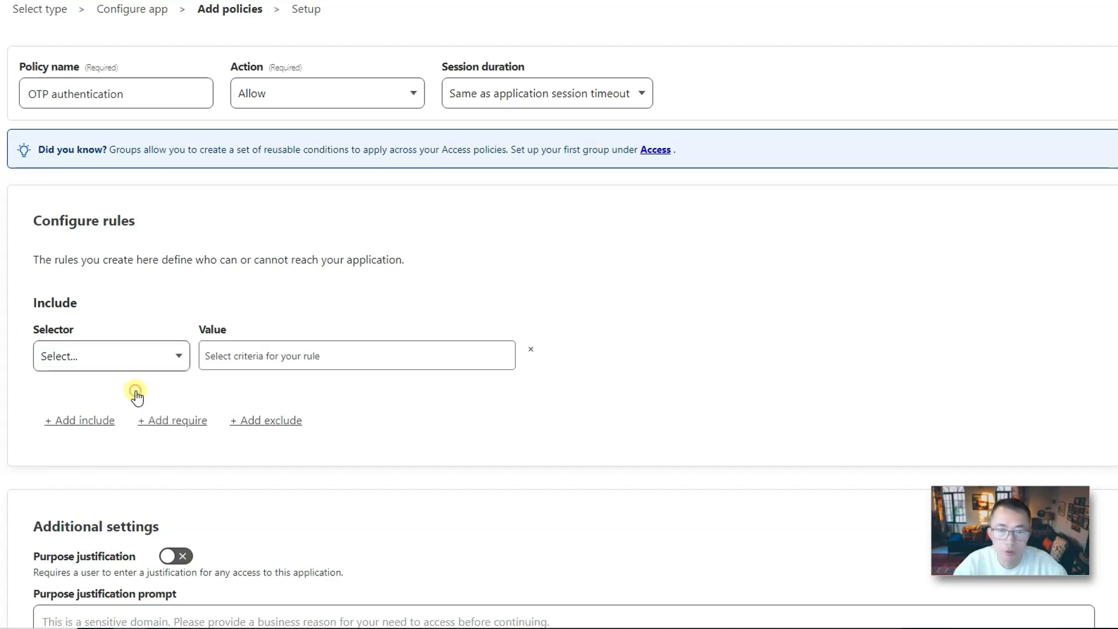
- Set the include rule to Emails, add the two allowed e-mail addresses, and continue to Setup
{"action": "left_click", "coordinate": [308, 355]}
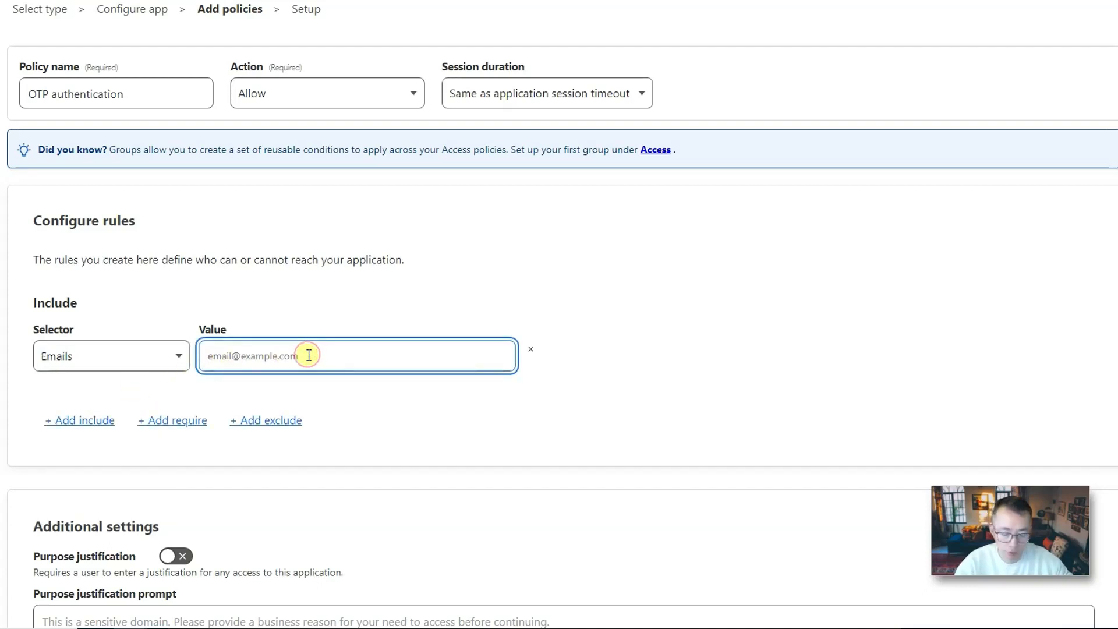
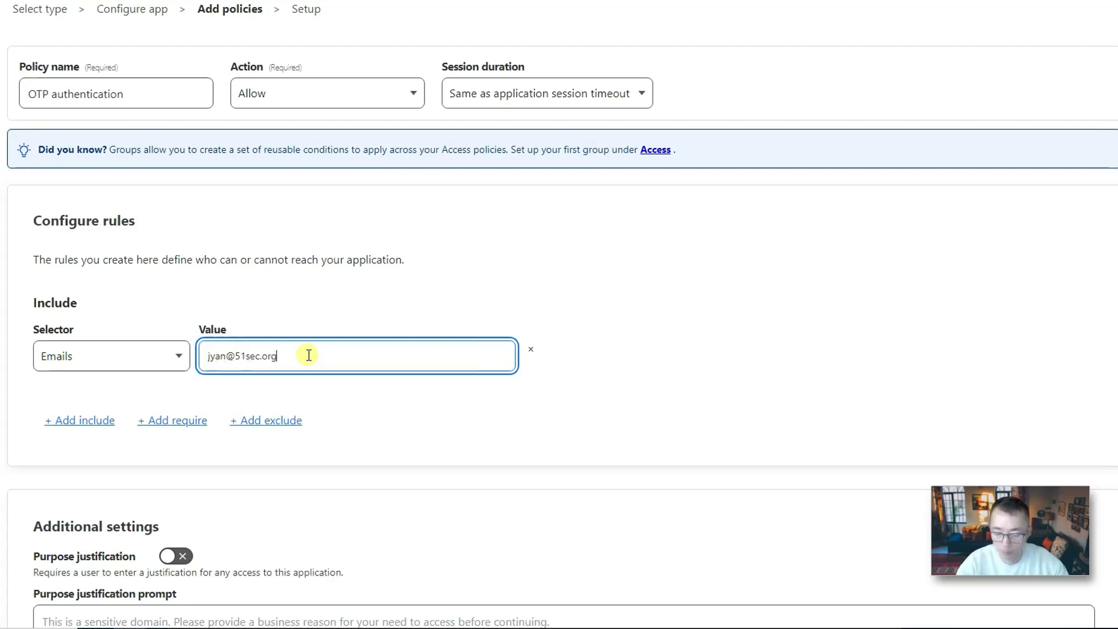
{"action": "key", "text": "Return"}
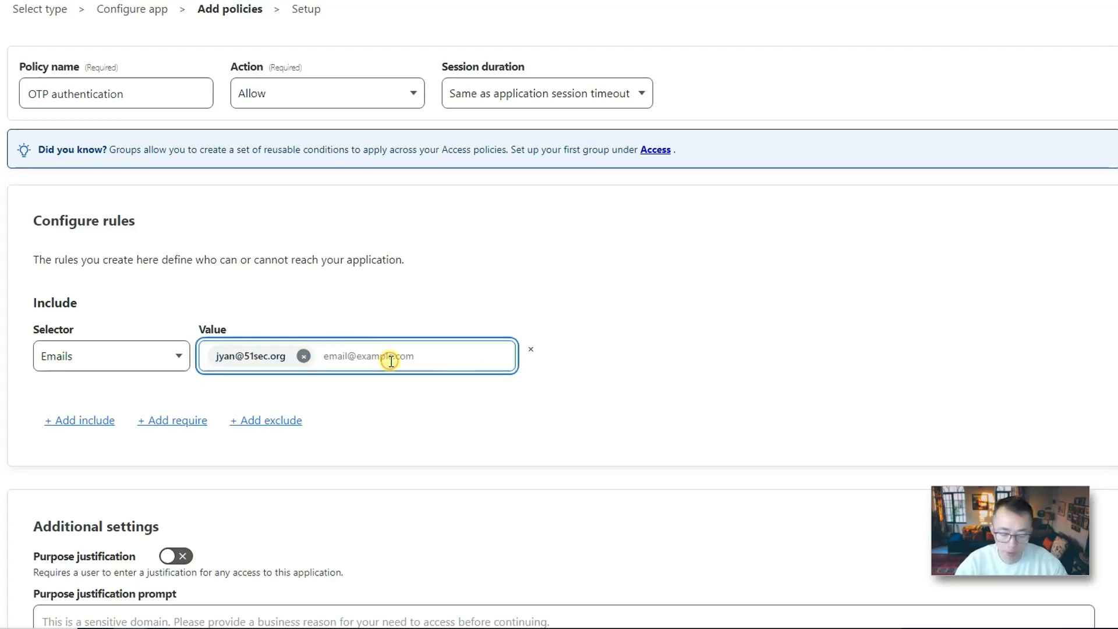
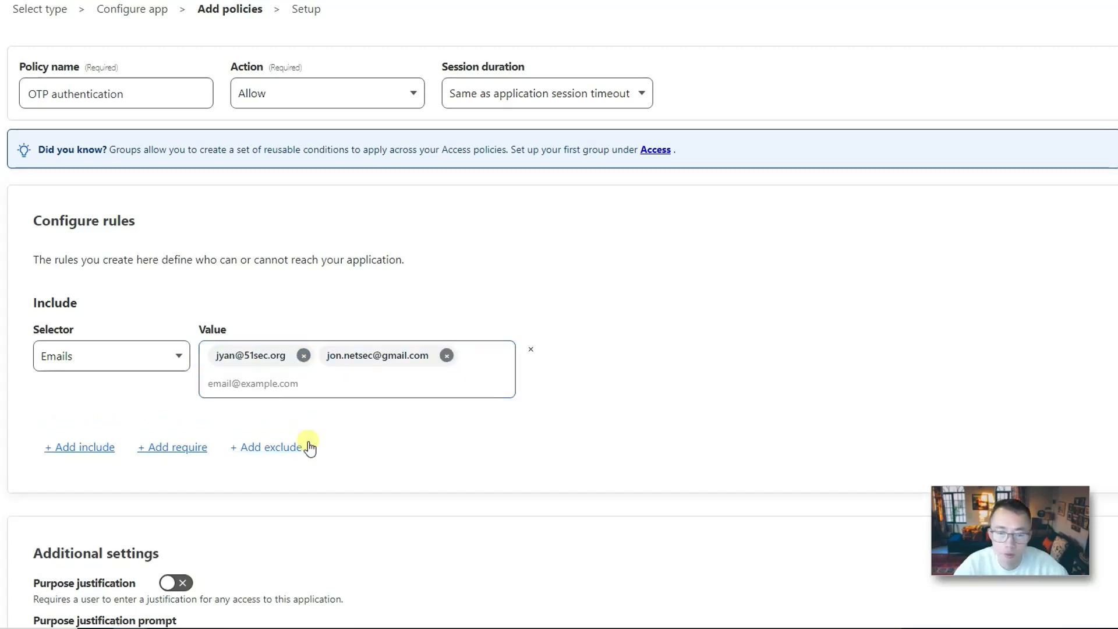
{"action": "scroll", "coordinate": [315, 447], "scroll_direction": "down", "scroll_amount": 1}
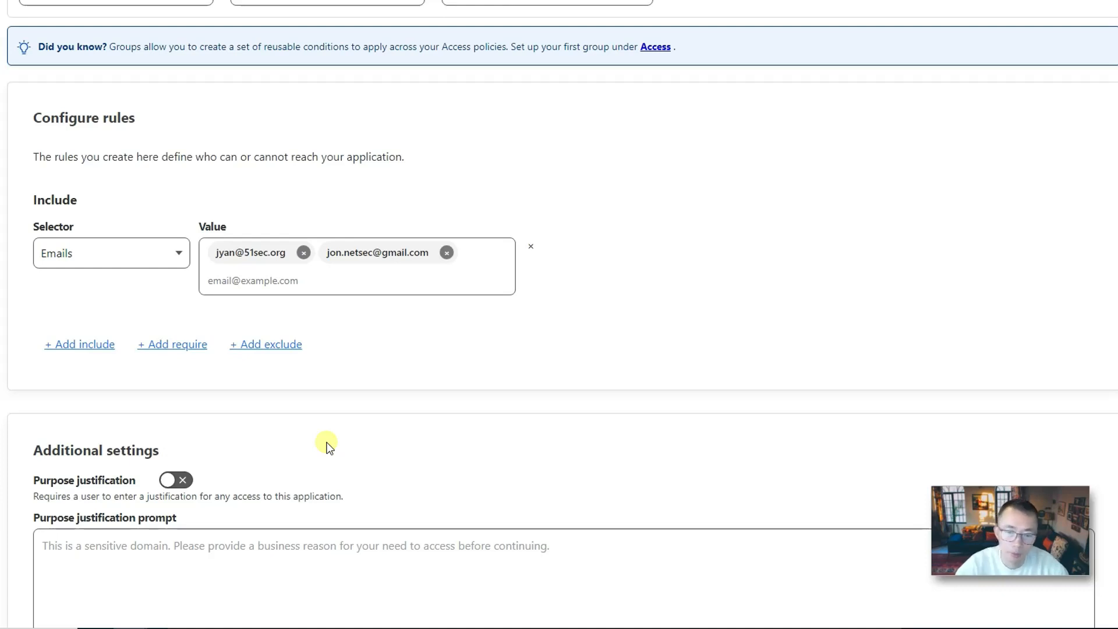
{"action": "scroll", "coordinate": [333, 441], "scroll_direction": "down", "scroll_amount": 2}
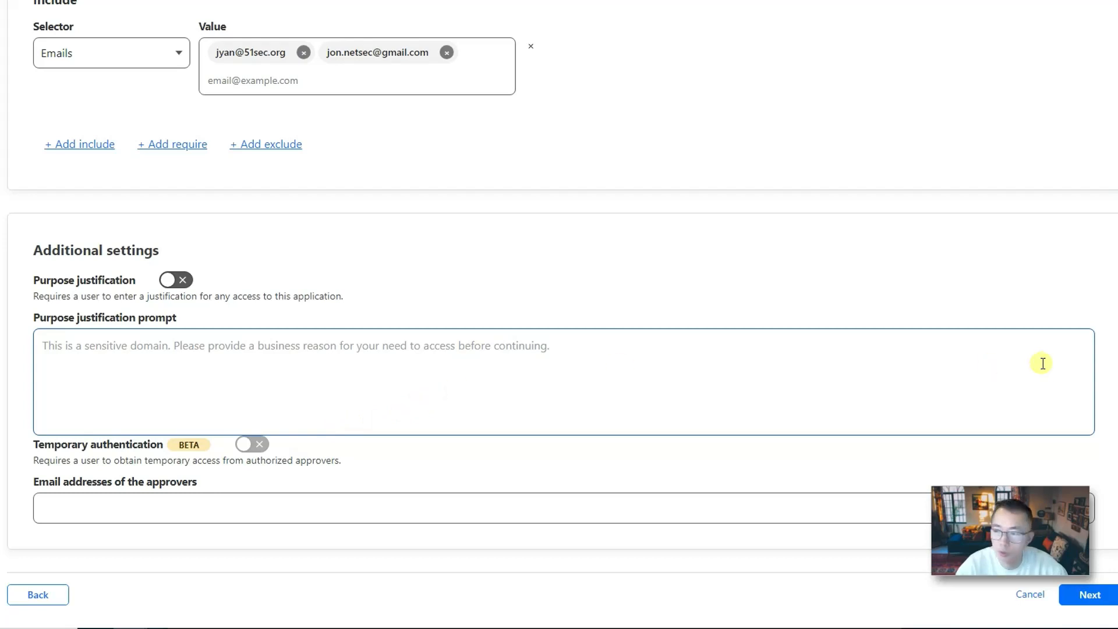
{"action": "left_click", "coordinate": [1092, 595]}
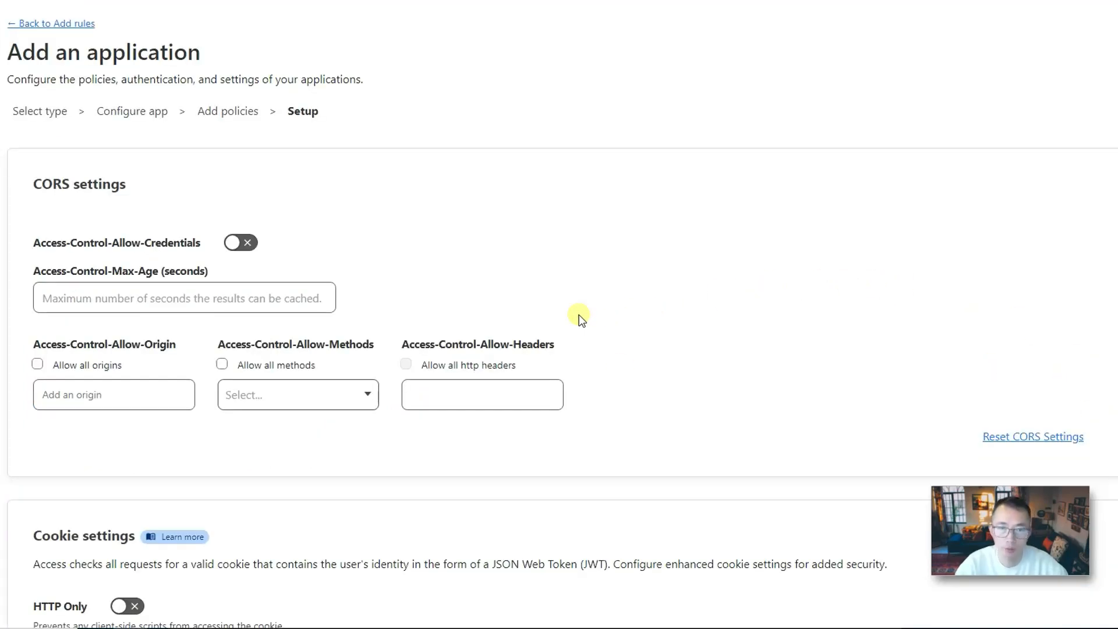
- Save the speedtest application, then copy its URL into the Speed Test tab's address bar
{"action": "scroll", "coordinate": [579, 315], "scroll_direction": "down", "scroll_amount": 5}
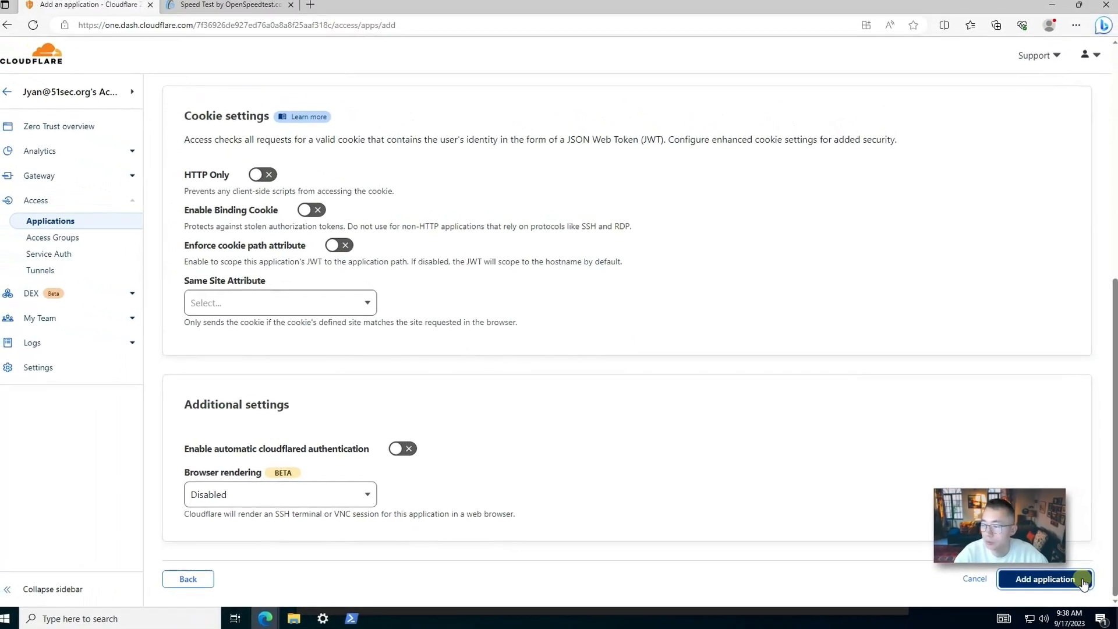
{"action": "left_click", "coordinate": [1082, 583]}
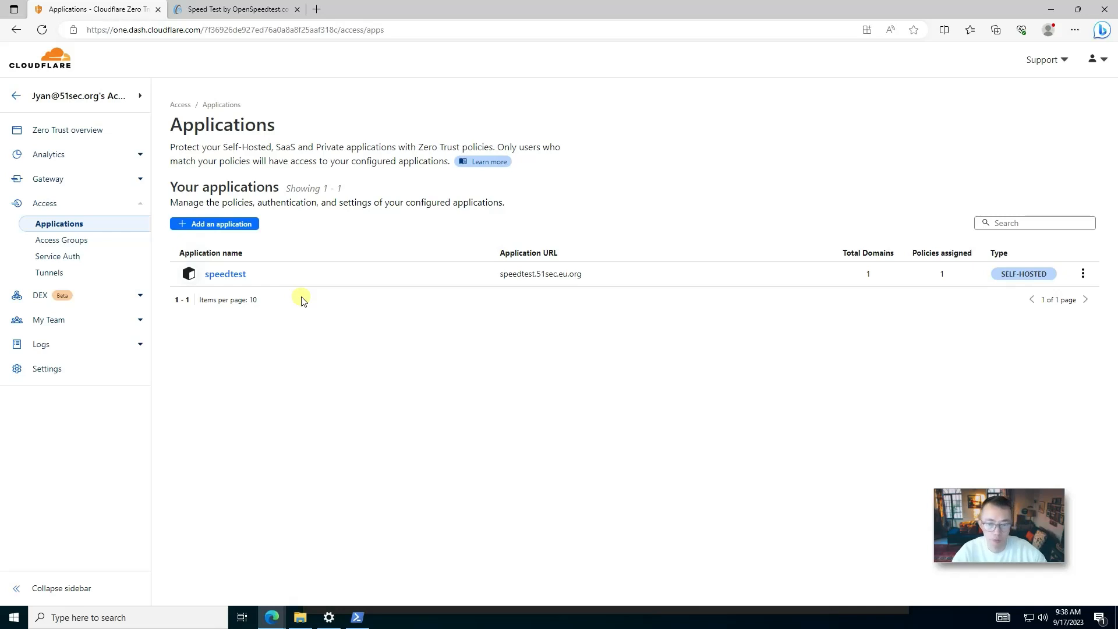
{"action": "left_click_drag", "start_coordinate": [585, 274], "coordinate": [502, 274]}
{"action": "right_click", "coordinate": [518, 277]}
{"action": "left_click", "coordinate": [554, 285]}
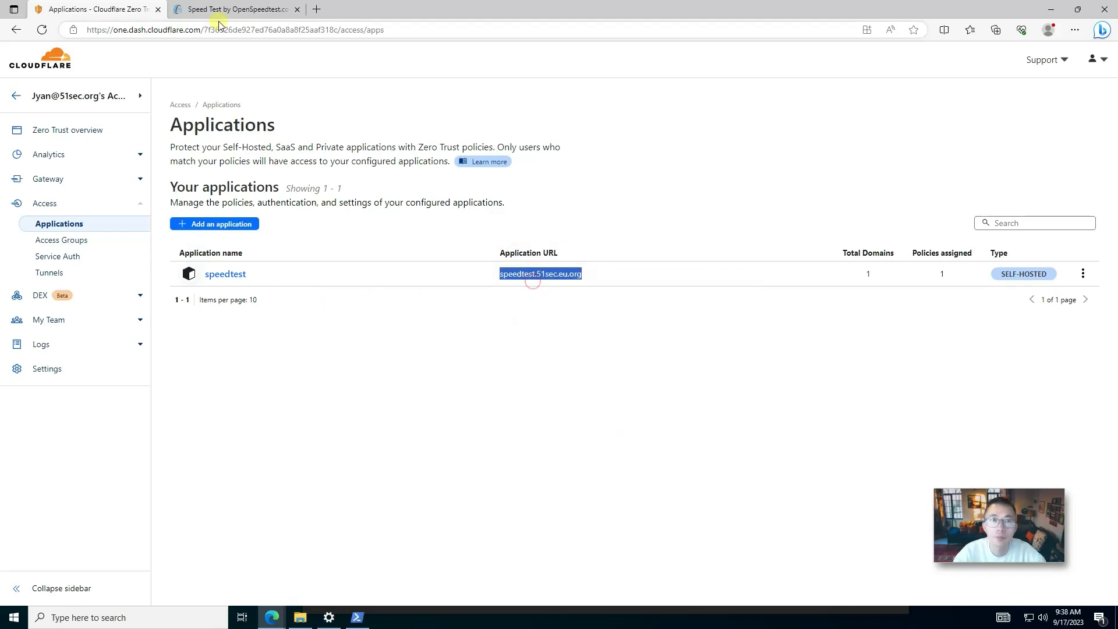
{"action": "left_click", "coordinate": [213, 15]}
{"action": "left_click", "coordinate": [182, 30]}
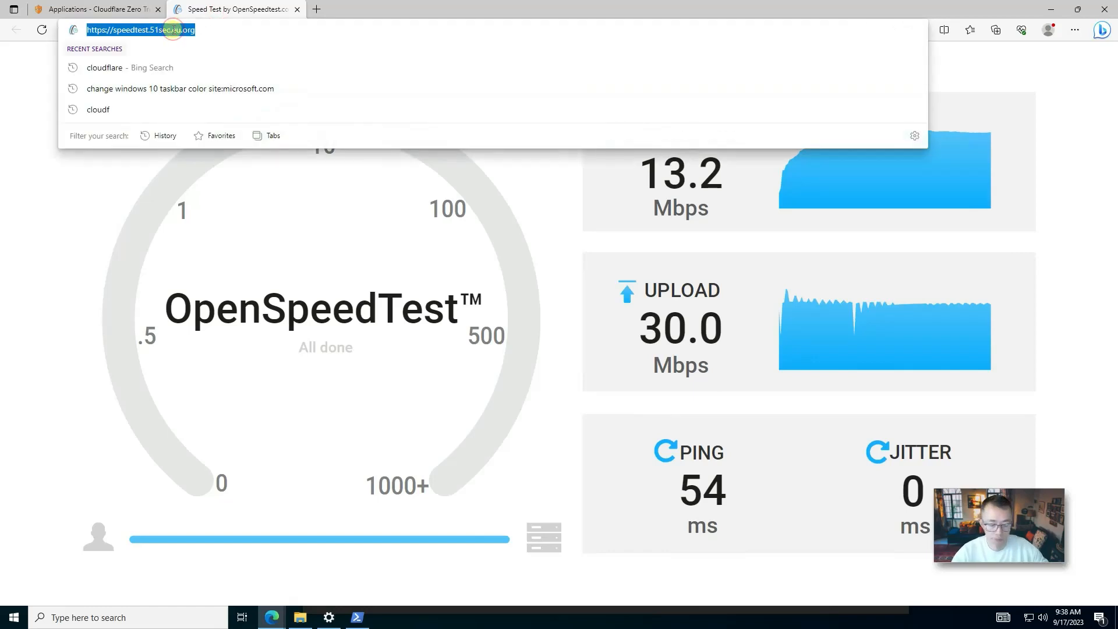
- Load speedtest.51sec.eu.org, request a login code for the user's e-mail, and select the code received
{"action": "key", "text": "ctrl+v"}
{"action": "key", "text": "Return"}
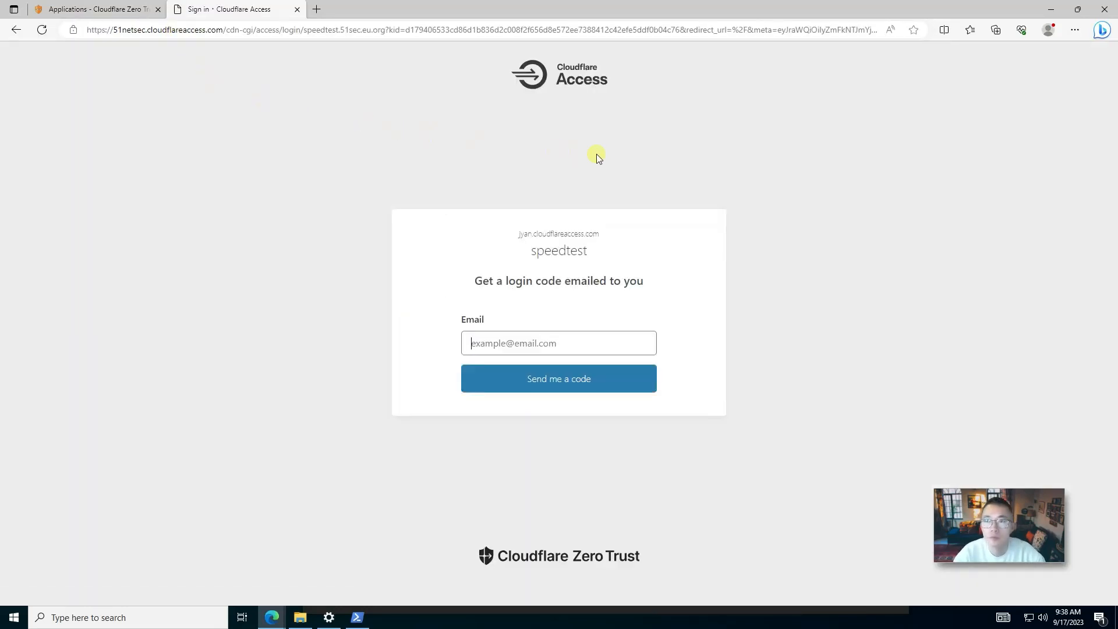
{"action": "left_click", "coordinate": [580, 336]}
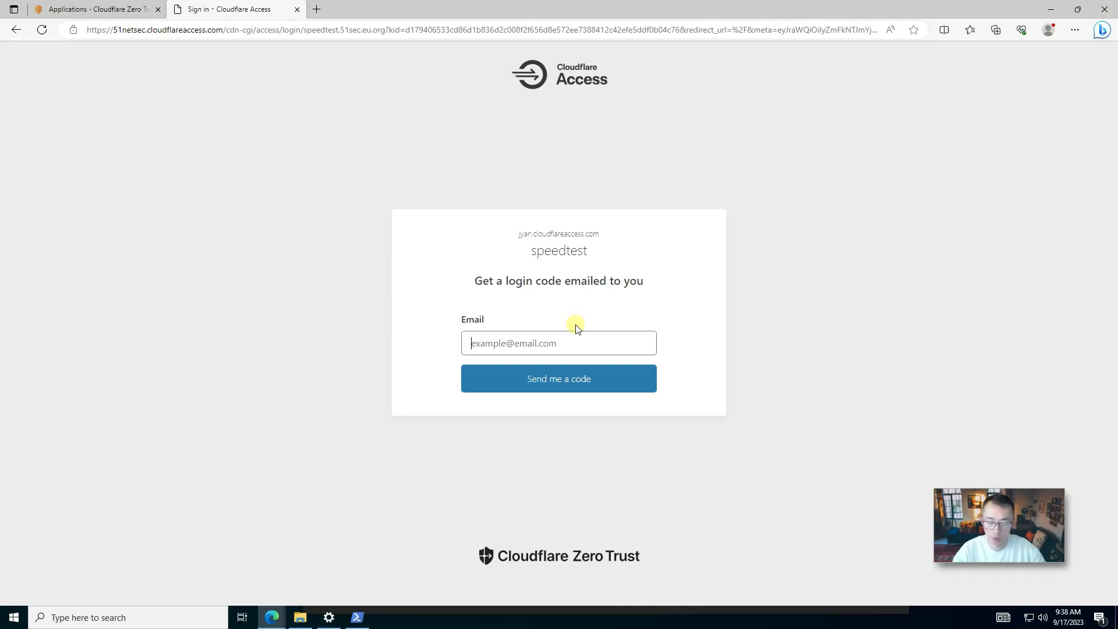
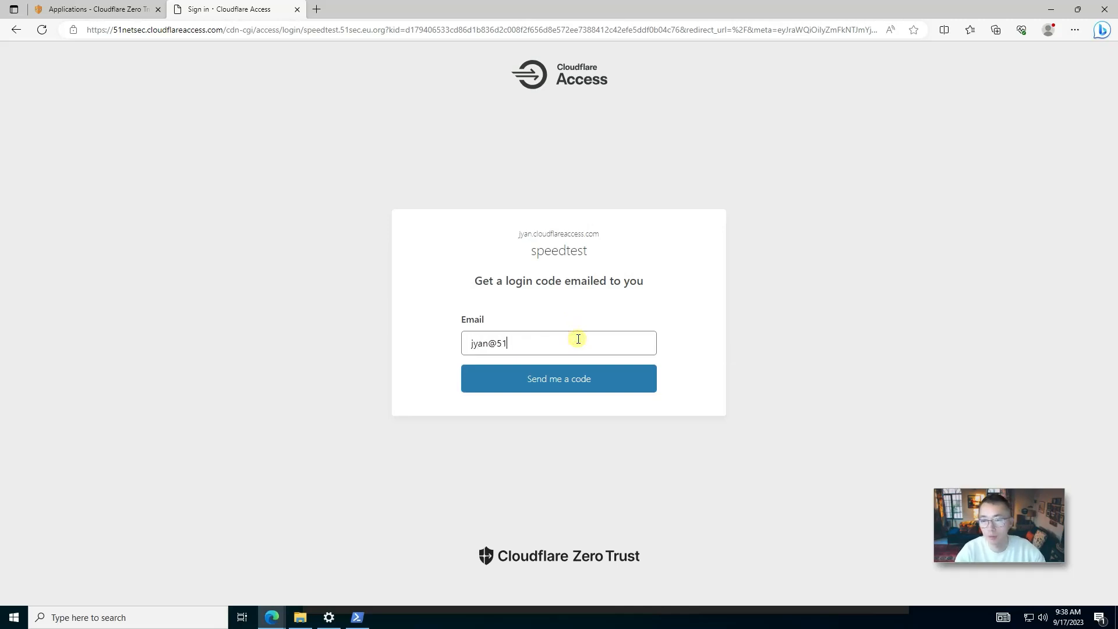
{"action": "key", "text": "Return"}
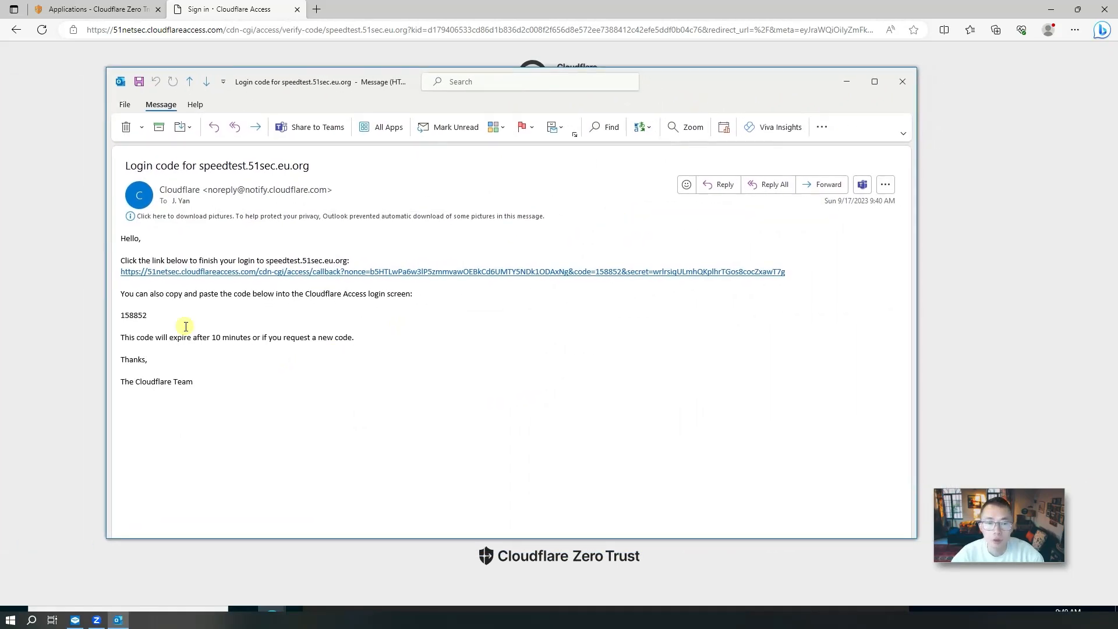
{"action": "double_click", "coordinate": [145, 316]}
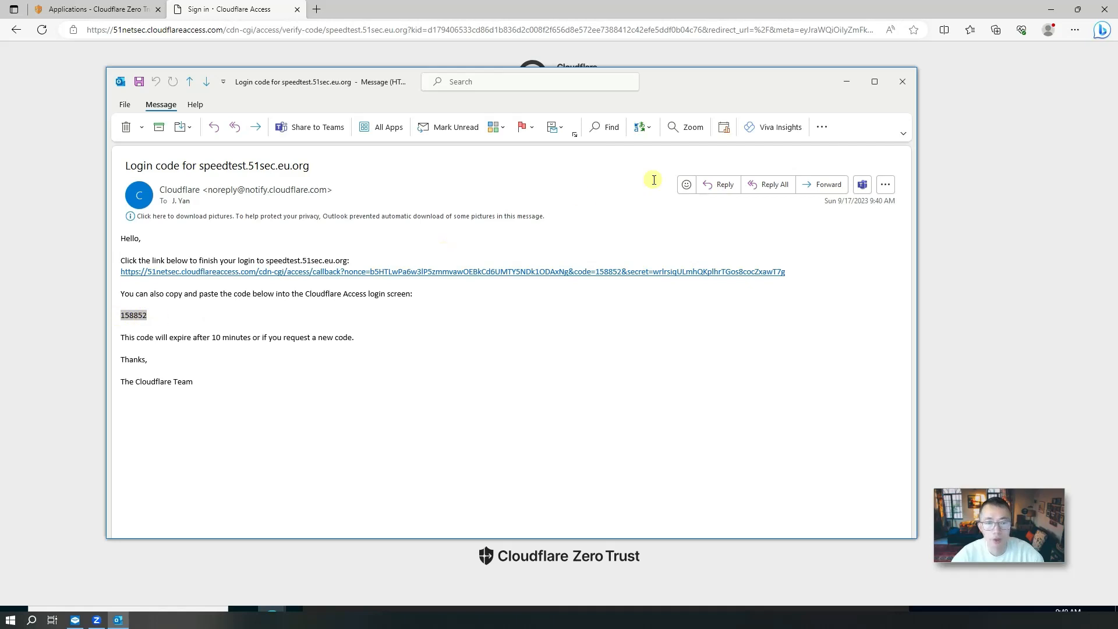
{"action": "left_click", "coordinate": [842, 84]}
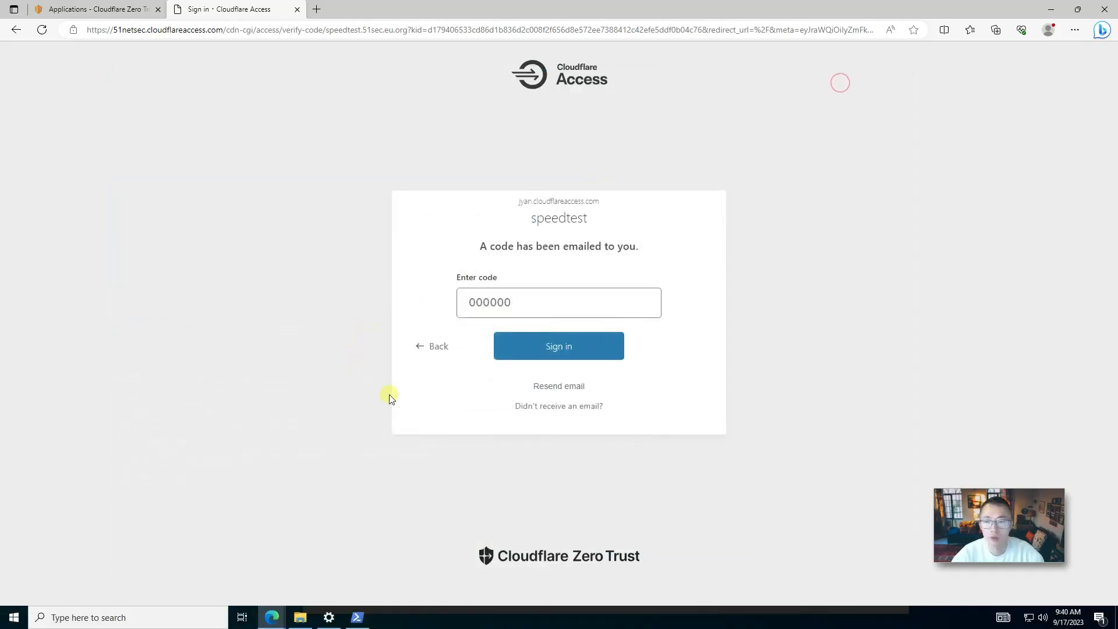
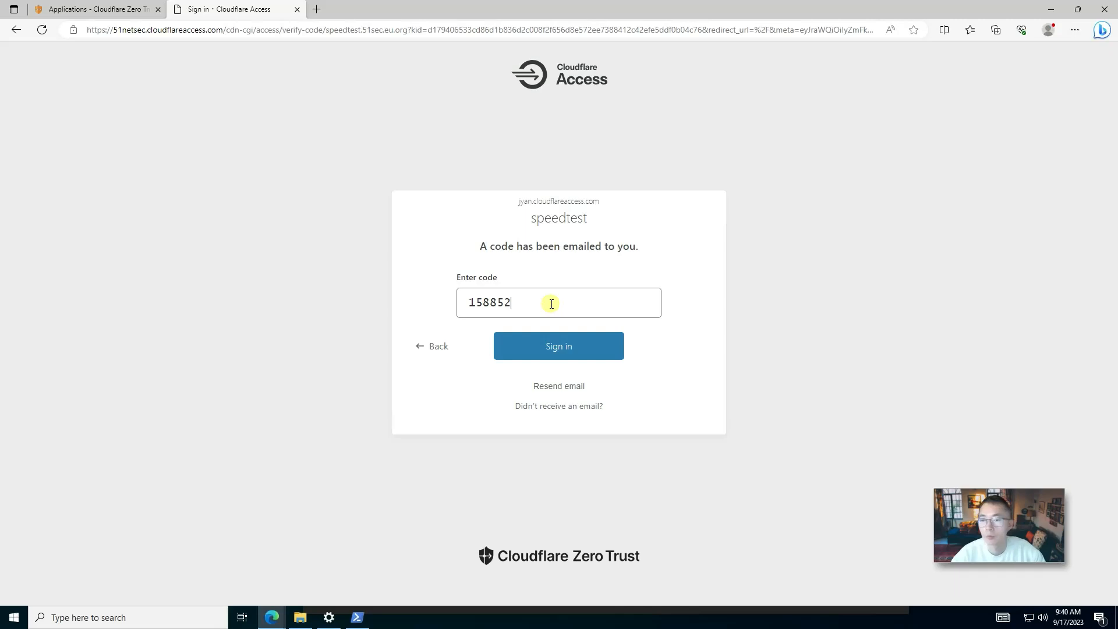
- Enter the emailed one-time code and sign in to reach OpenSpeedTest
{"action": "left_click", "coordinate": [542, 350]}
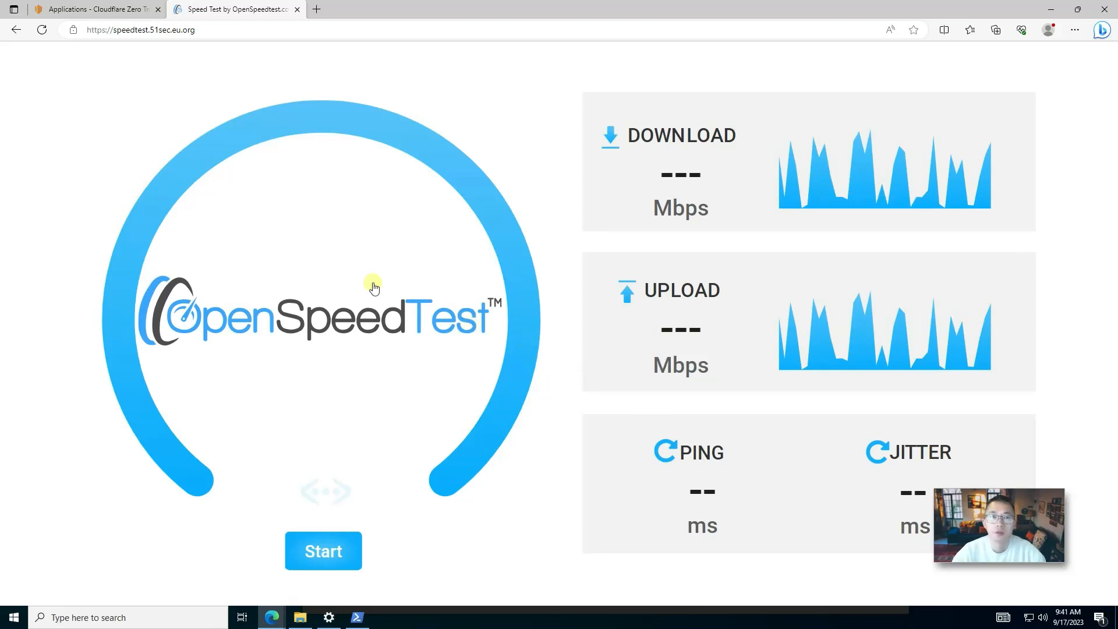
- Switch to the Applications – Cloudflare Zero Trust tab listing the speedtest app
{"action": "left_click", "coordinate": [109, 8]}
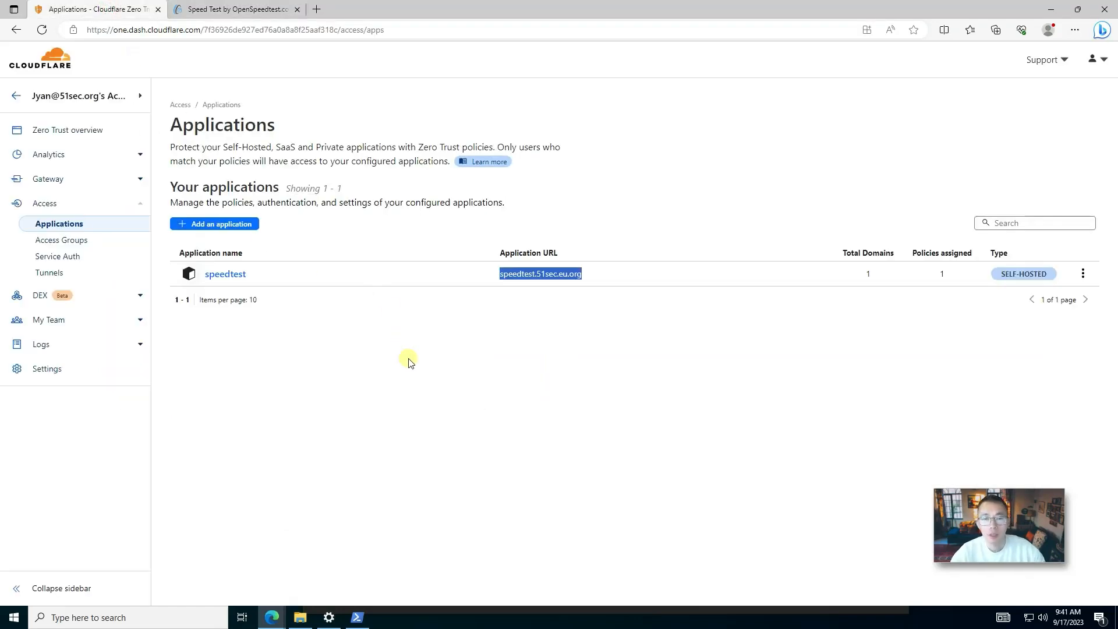